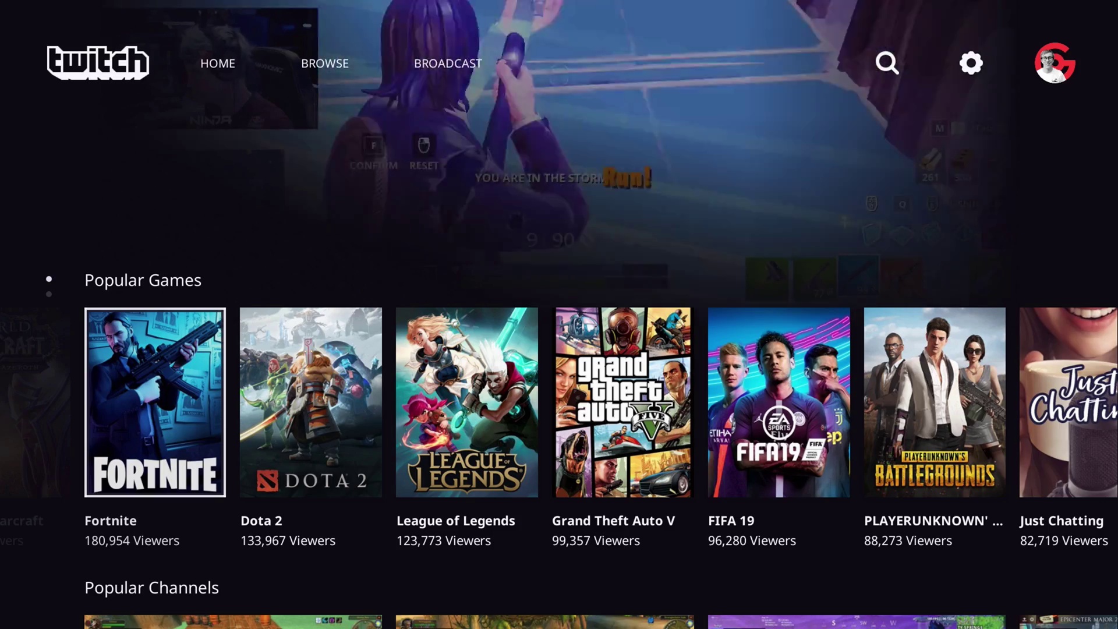
On the Twitch home screen, move focus toward the broadcast section.
click(217, 63)
Open the Twitch broadcast setup and set Camera Position to Bottom Right.
click(446, 63)
key(Return)
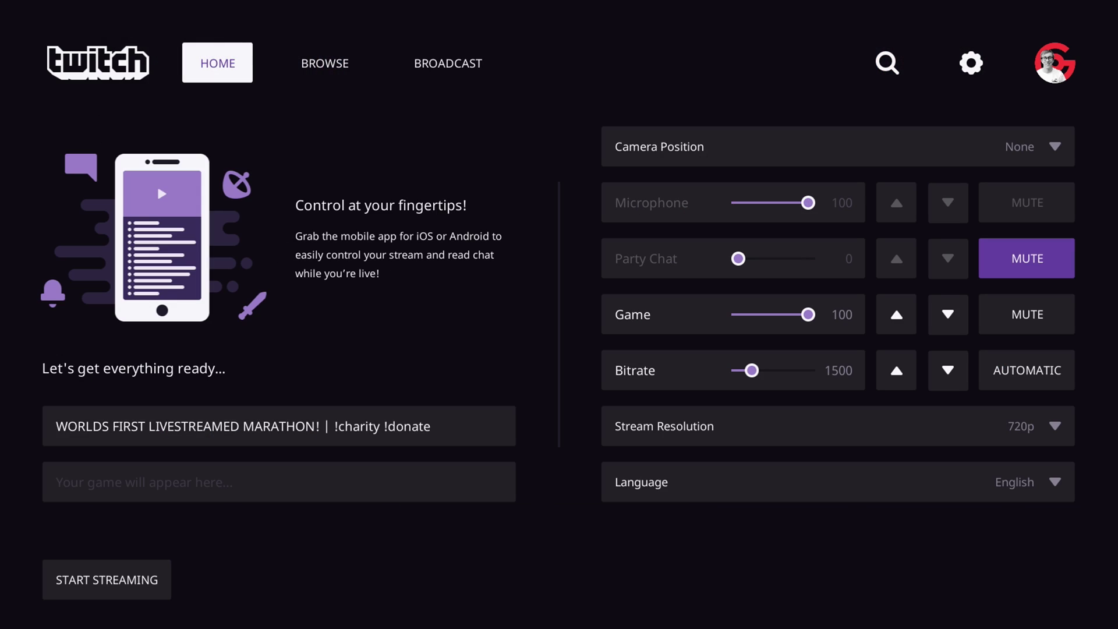
key(Right)
key(Right)
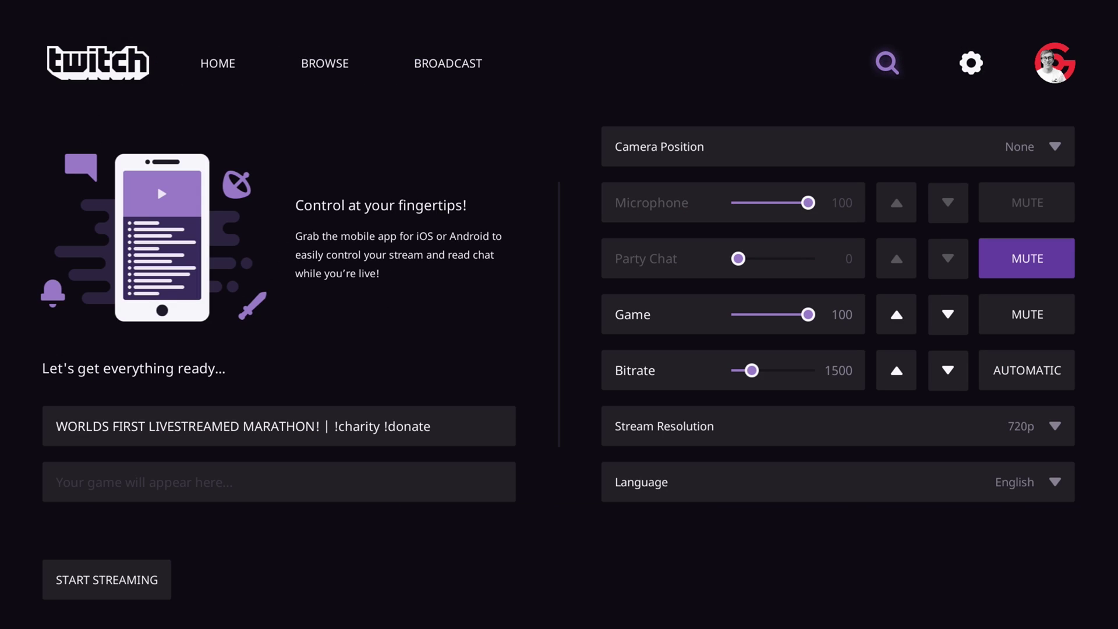
key(Down)
key(Return)
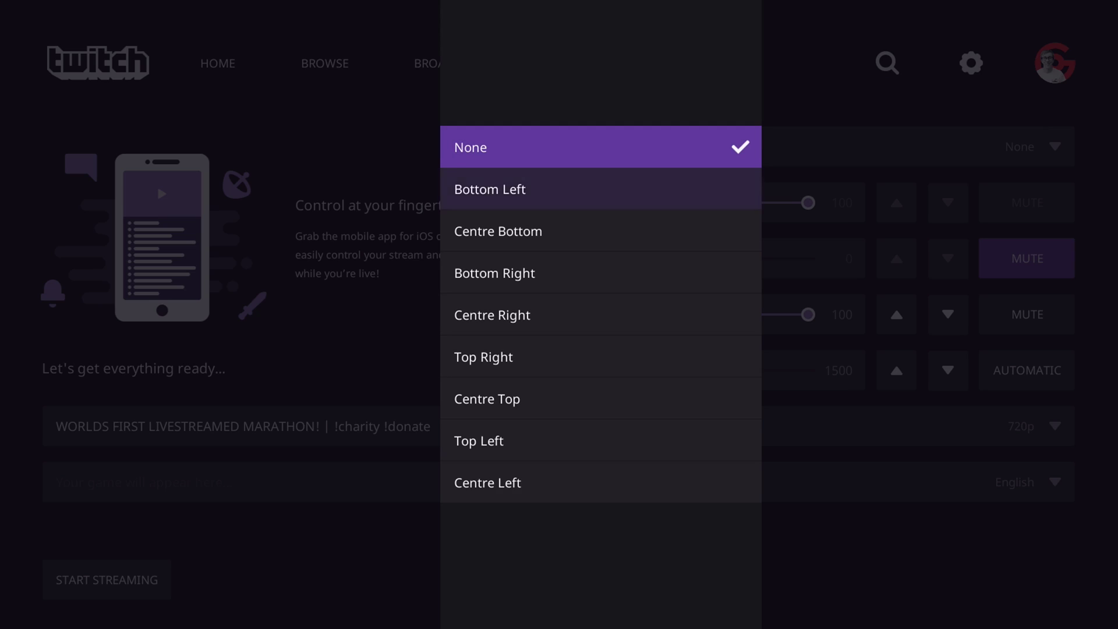
key(Down)
key(Down)
key(Down)
key(Down)
key(Up)
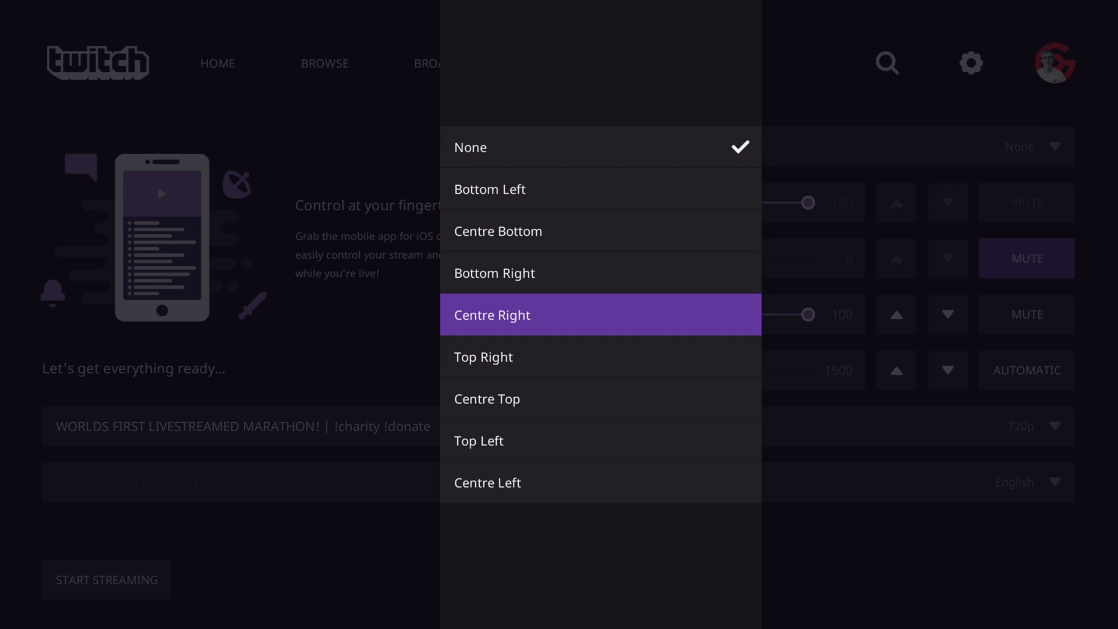
key(Up)
key(Return)
key(Down)
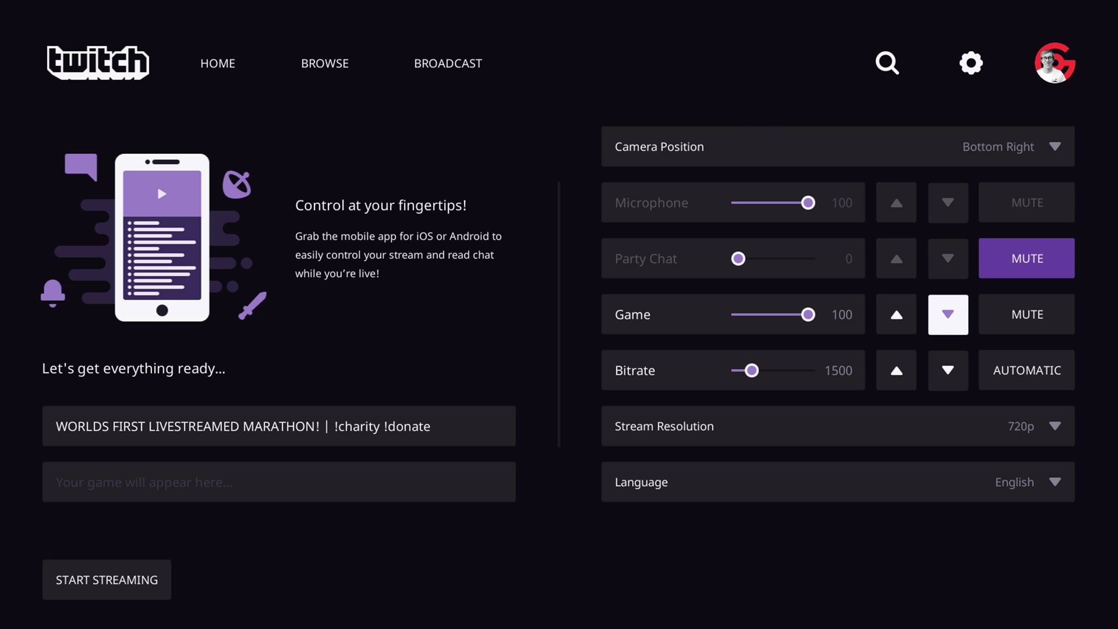
Raise the stream bitrate with the up arrow.
key(Left)
key(Left)
key(Right)
key(Up)
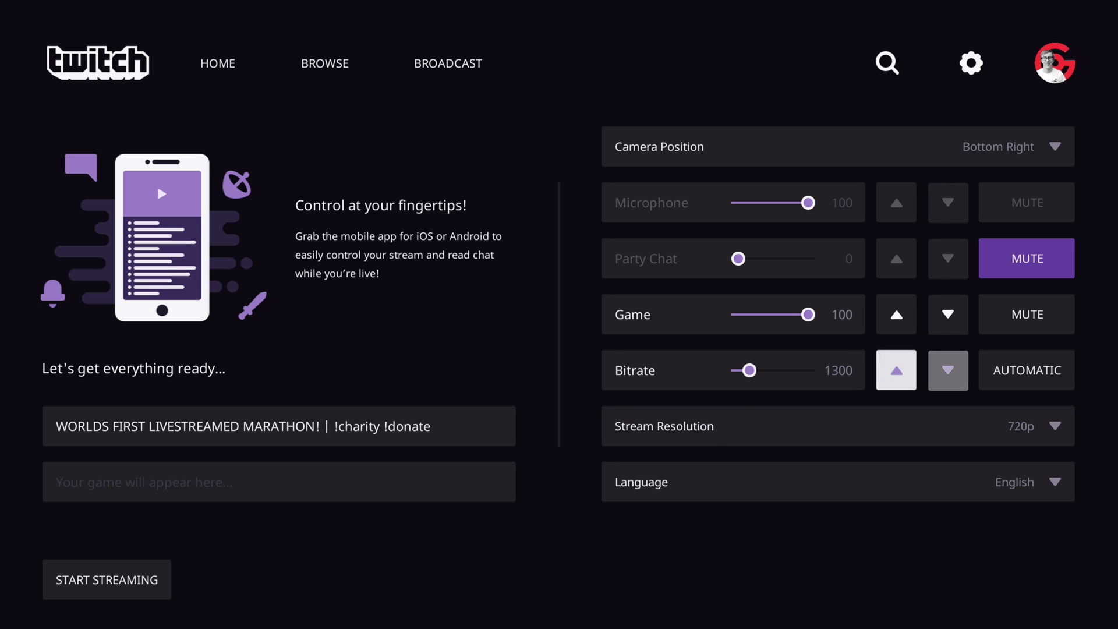
key(Left)
key(Right)
key(Up)
key(Return)
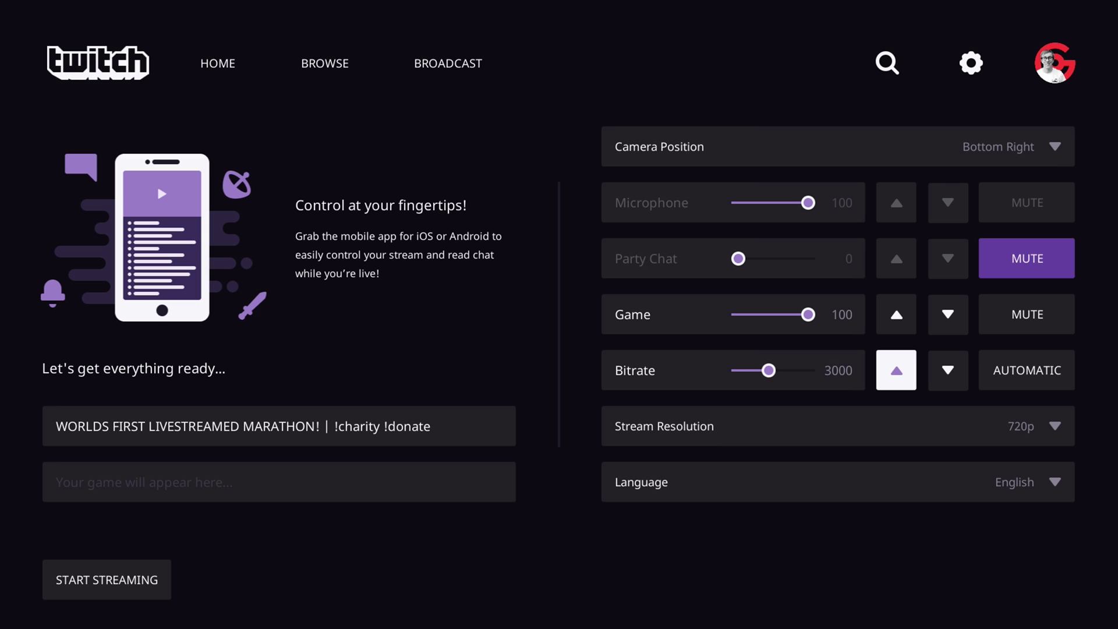
Set Stream Resolution to 1080p.
key(Down)
key(Return)
key(Up)
key(Return)
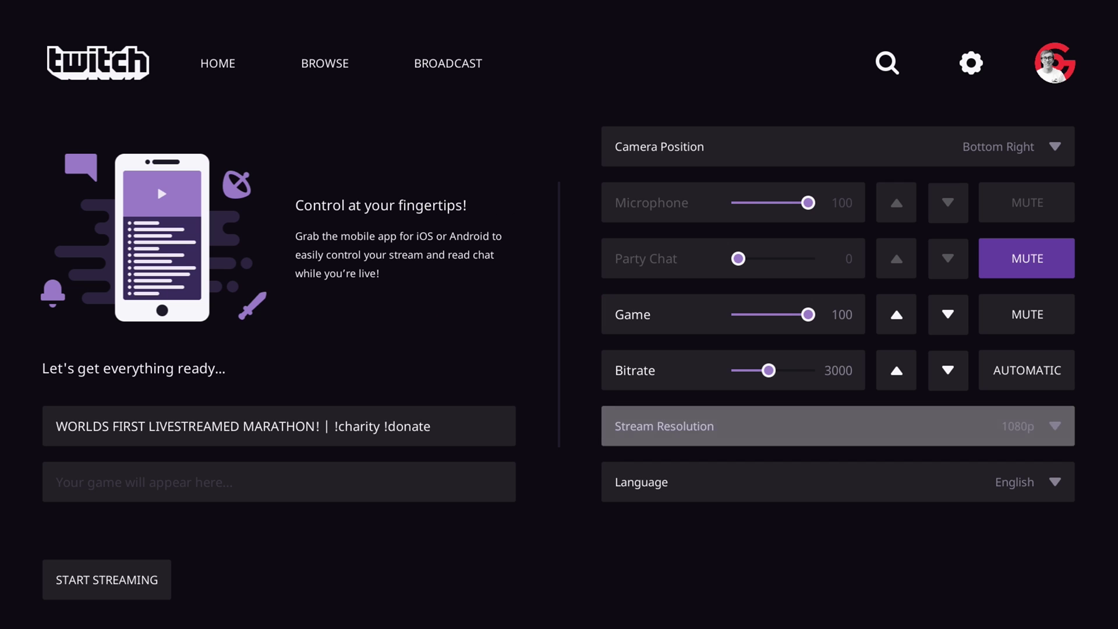
Raise the bitrate further to 3500.
key(Up)
key(Return)
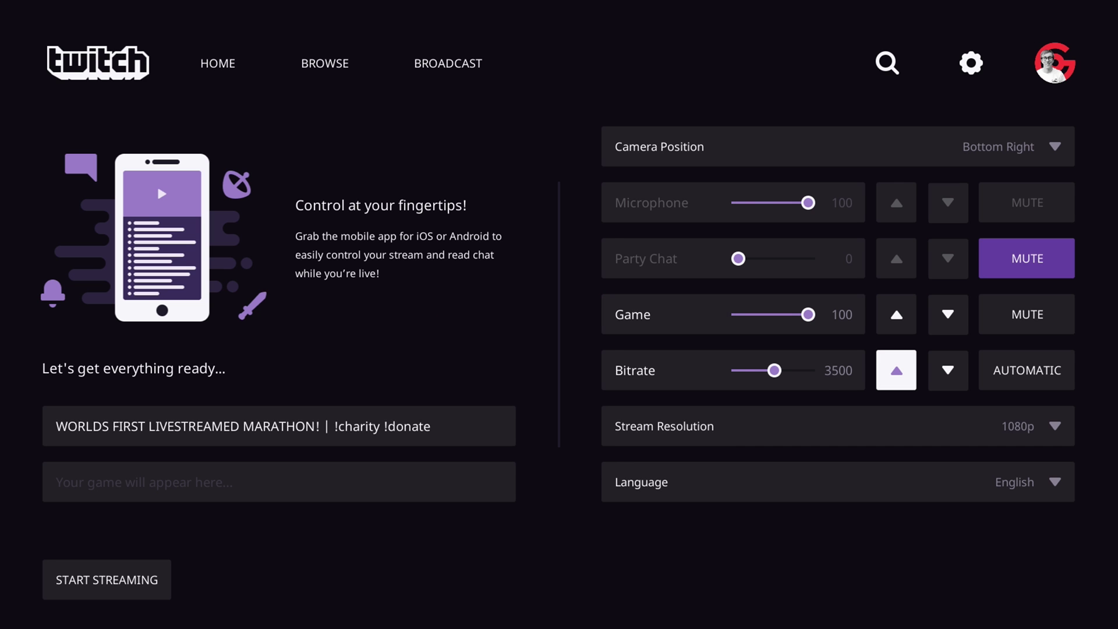
key(Down)
key(Left)
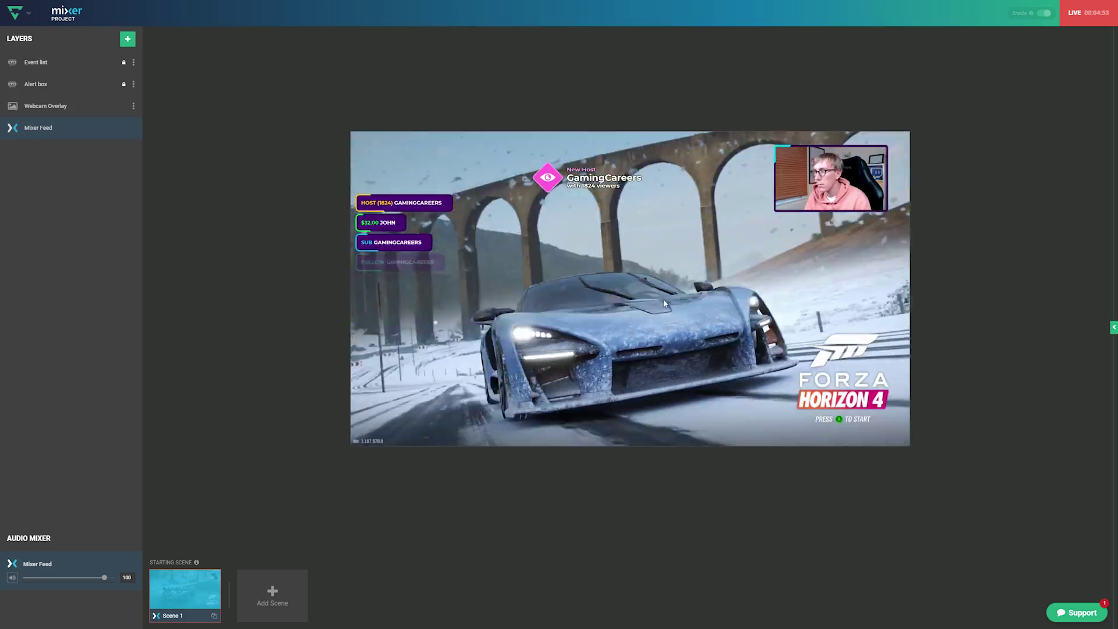
Add Background_Static_Purple.jpg as an image layer and position it on the canvas.
click(124, 43)
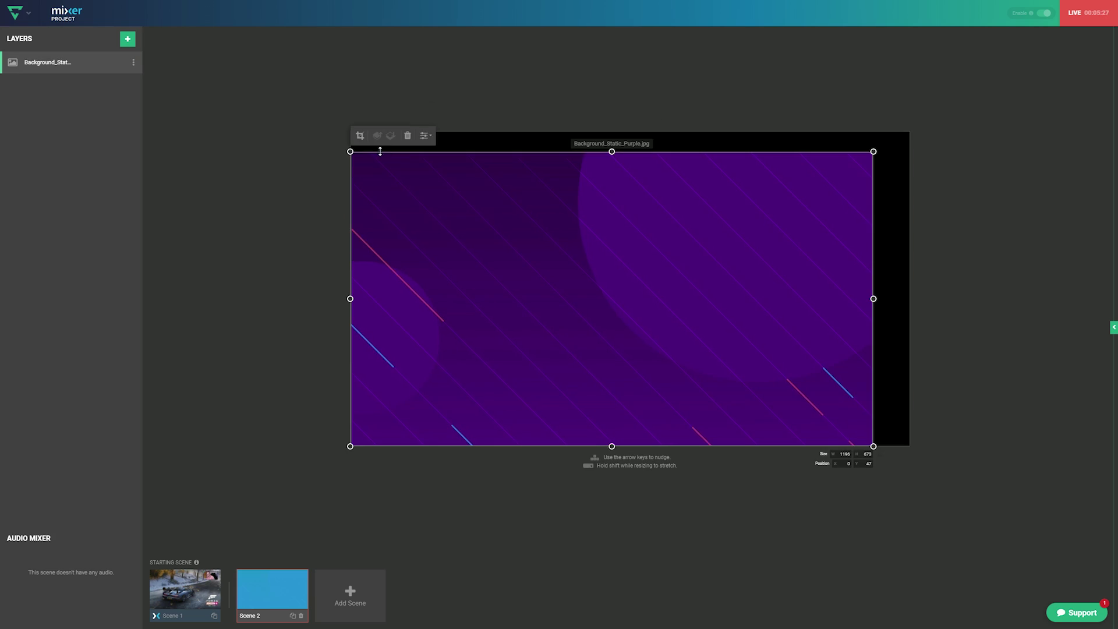
click(226, 170)
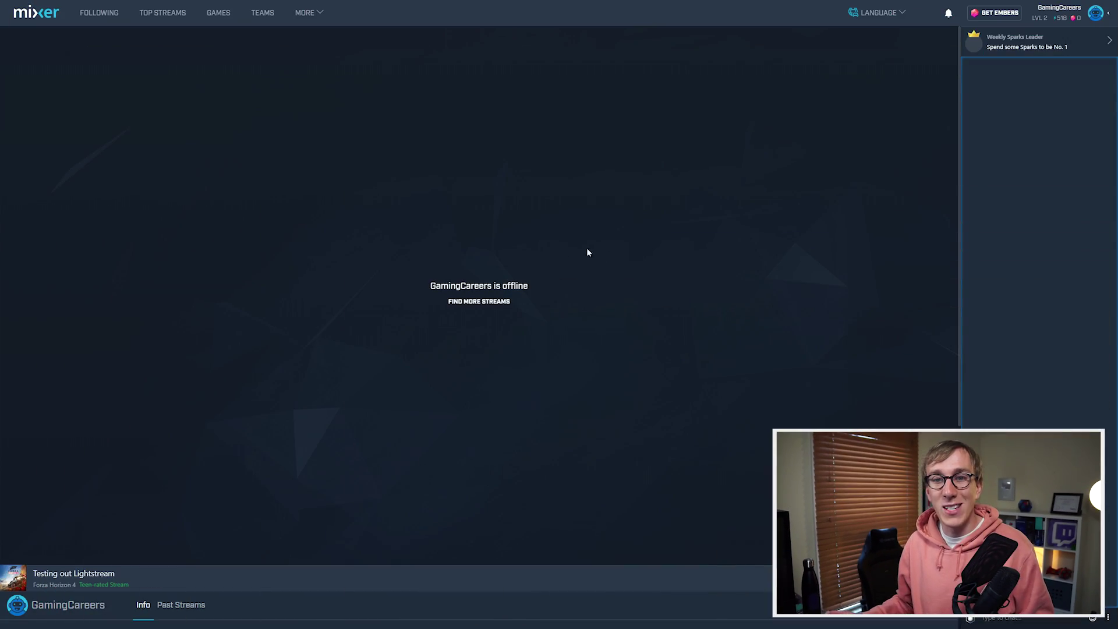
Go to the Broadcast Dashboard through the profile avatar menu.
click(1097, 13)
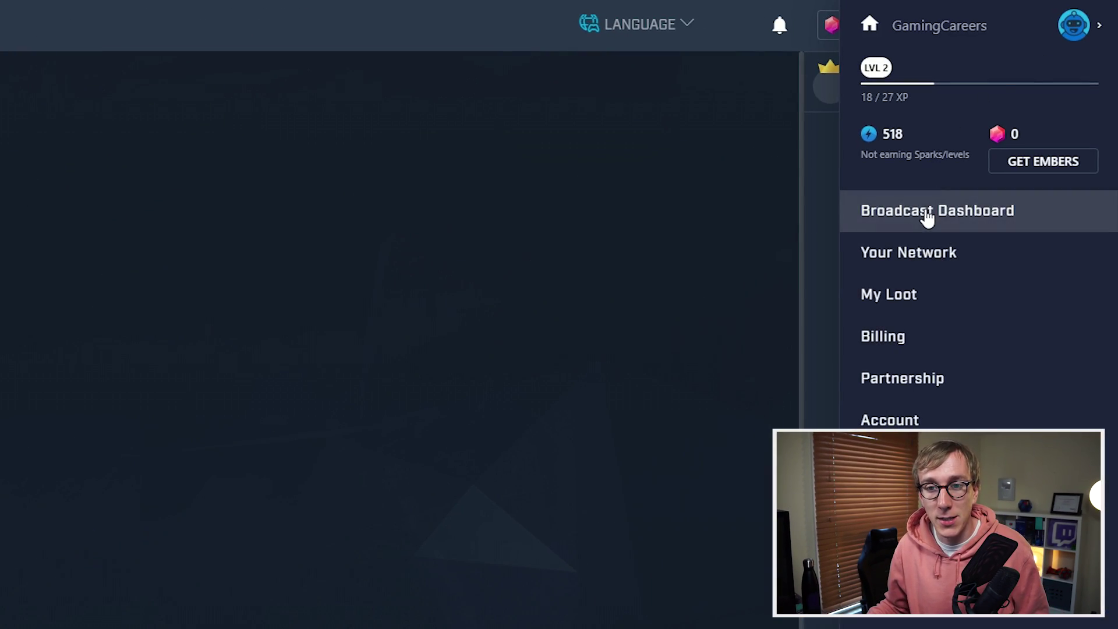
click(926, 211)
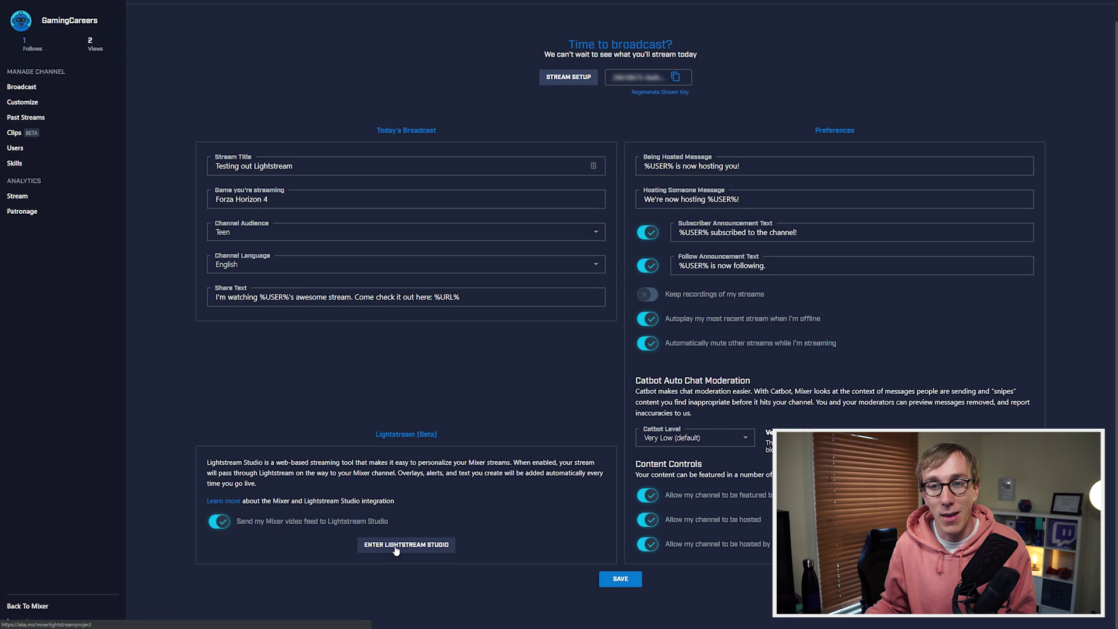
Enter Lightstream Studio from the Lightstream (Beta) box.
click(395, 548)
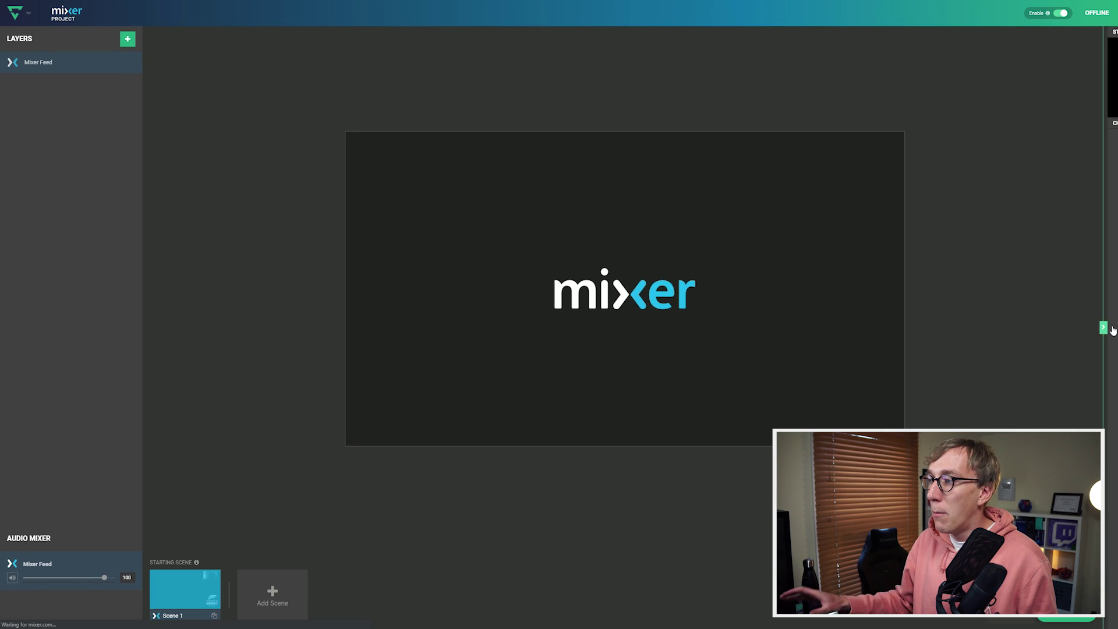
Expand the right-side Stream Output and Chat panels.
click(1112, 328)
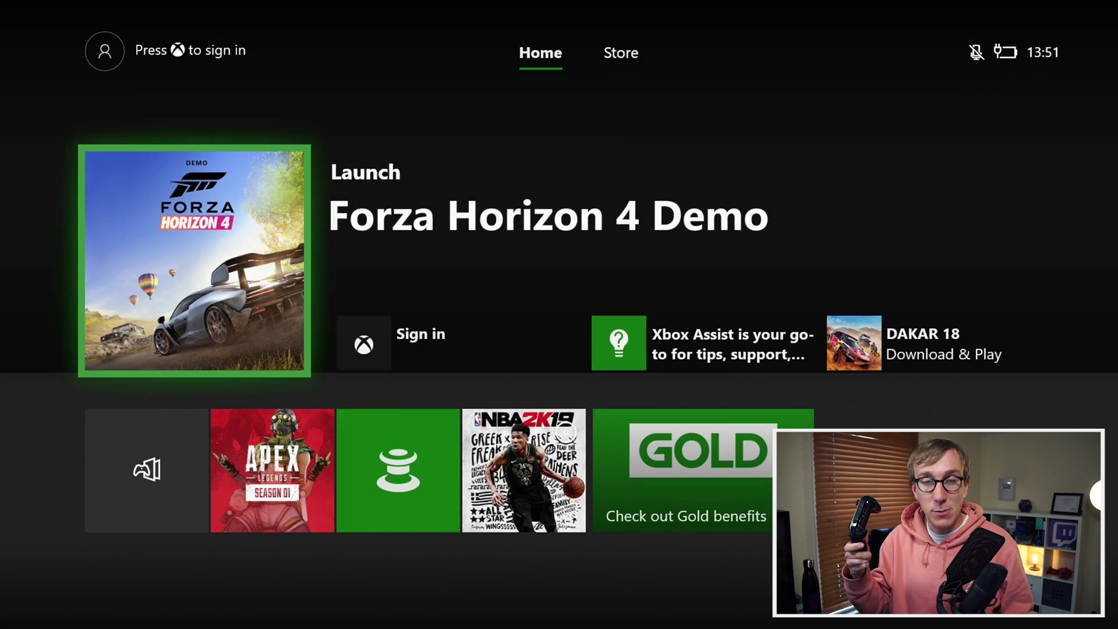
Launch the Forza Horizon 4 Demo and choose Broadcast under the guide's Broadcast & capture.
key(Return)
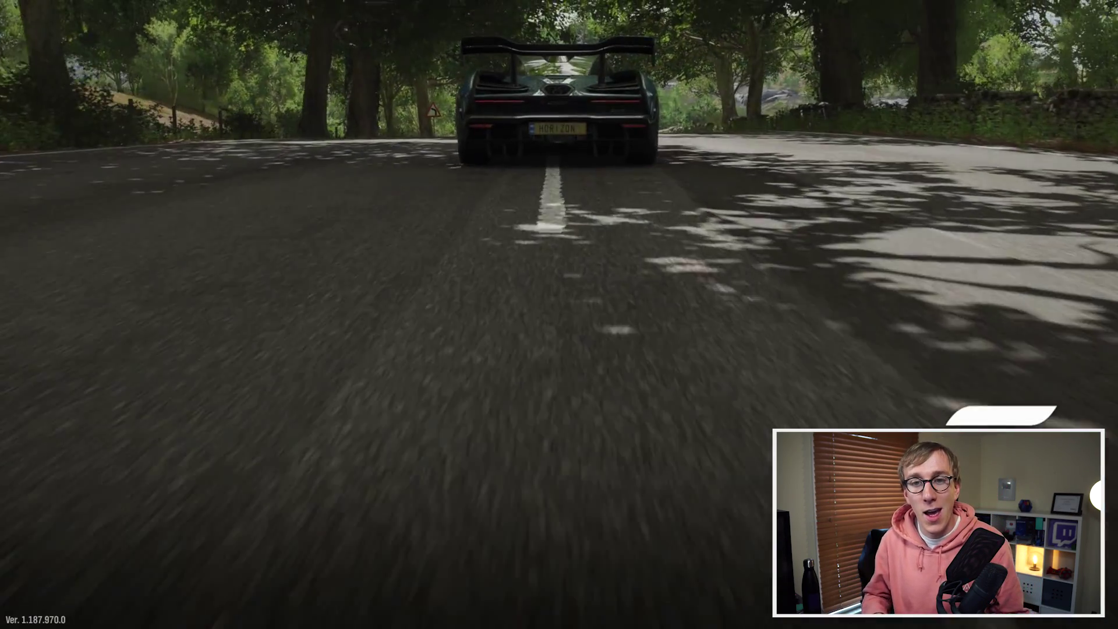
key(super)
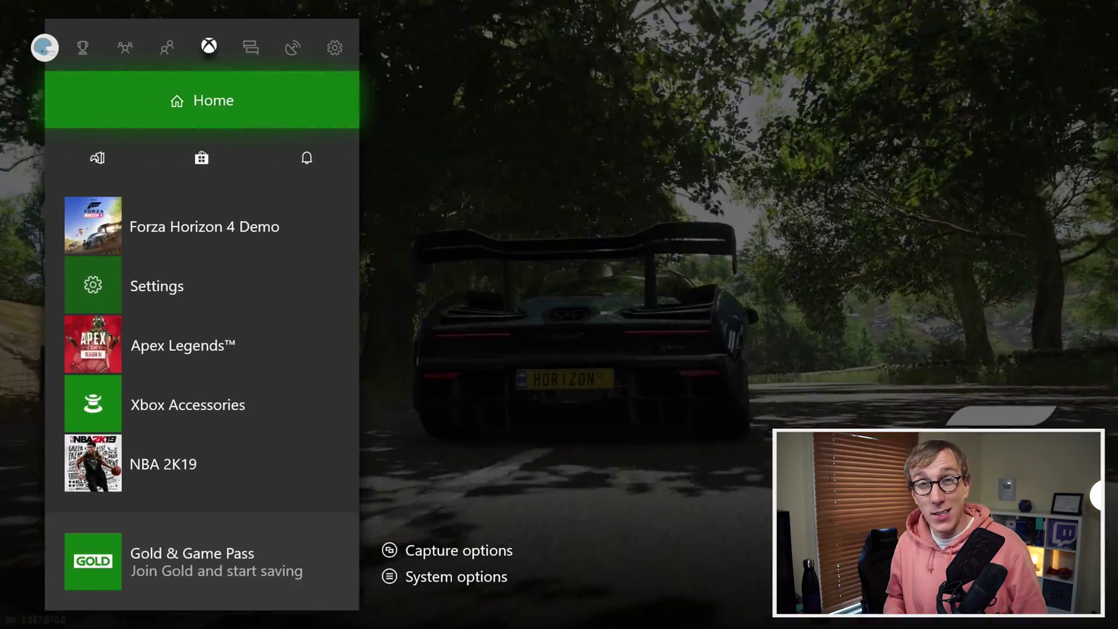
key(Right)
key(Right)
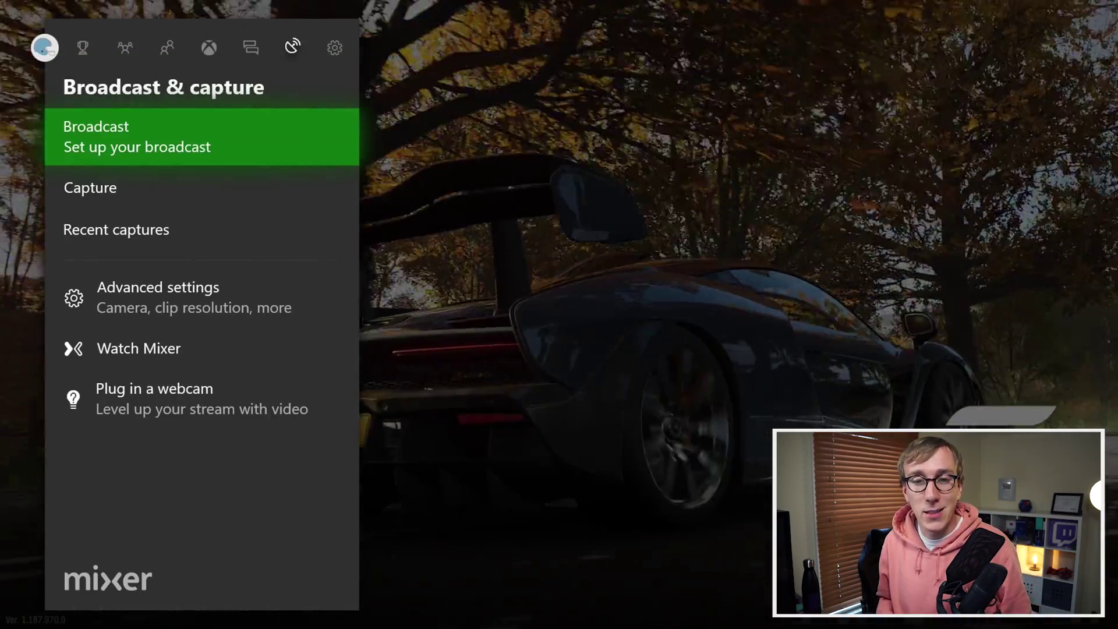
key(Return)
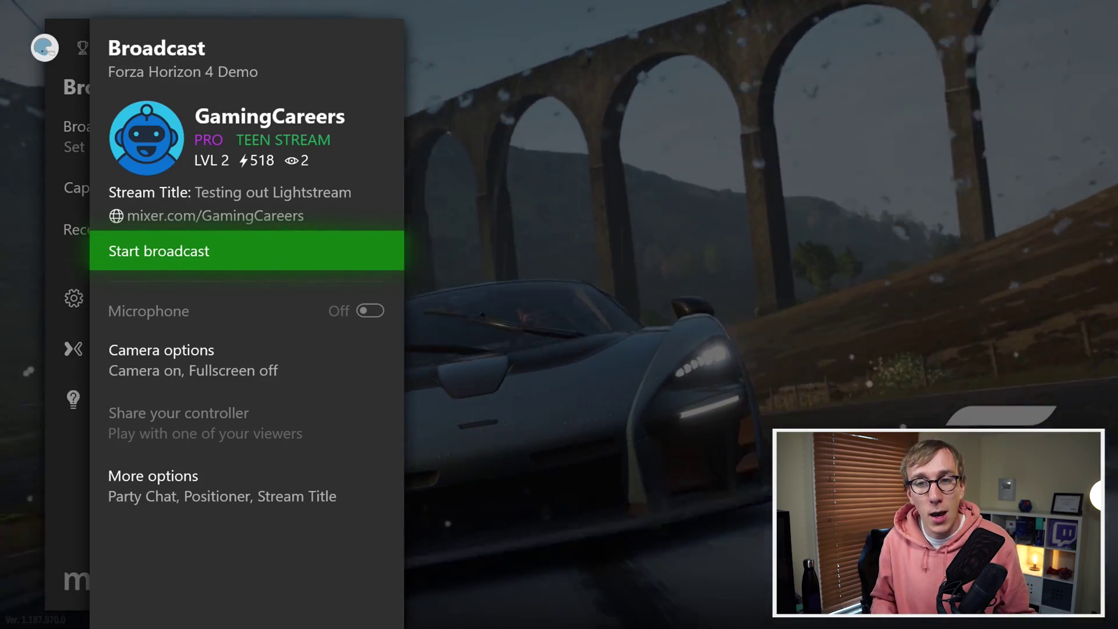
Place the webcam feed top-right, step through zoom and recentering, and choose Finished.
key(Down)
key(Return)
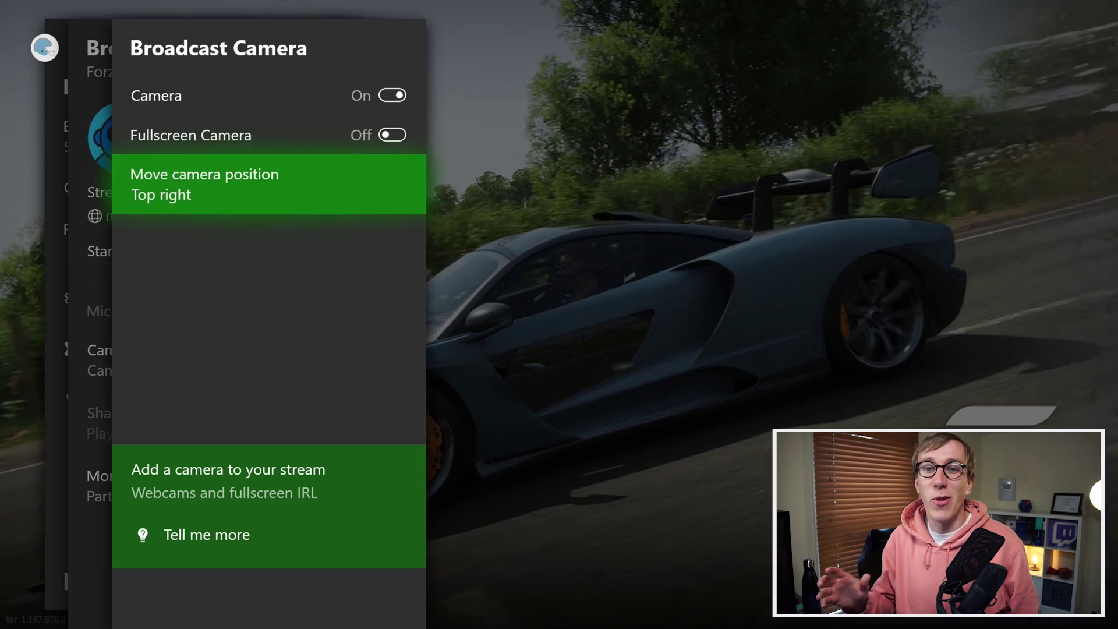
key(Return)
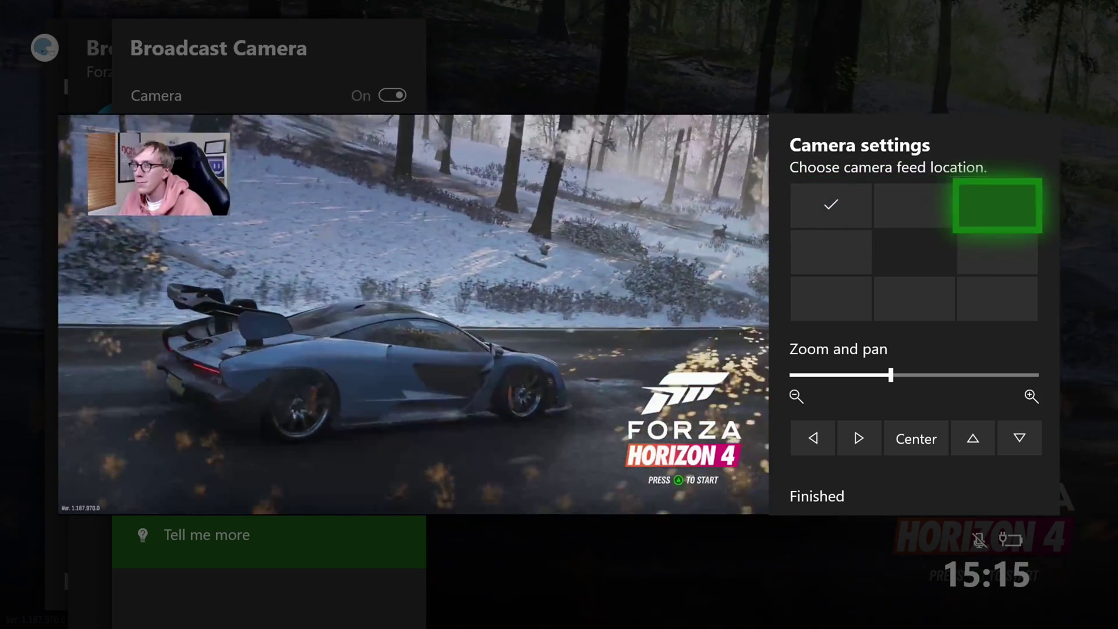
key(Down)
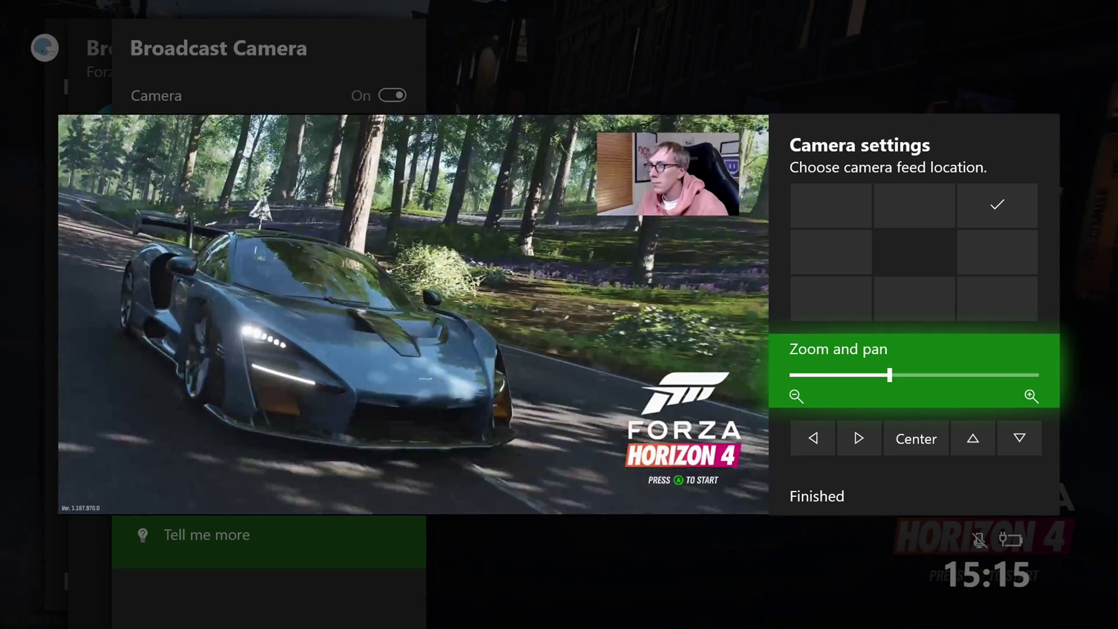
key(Down)
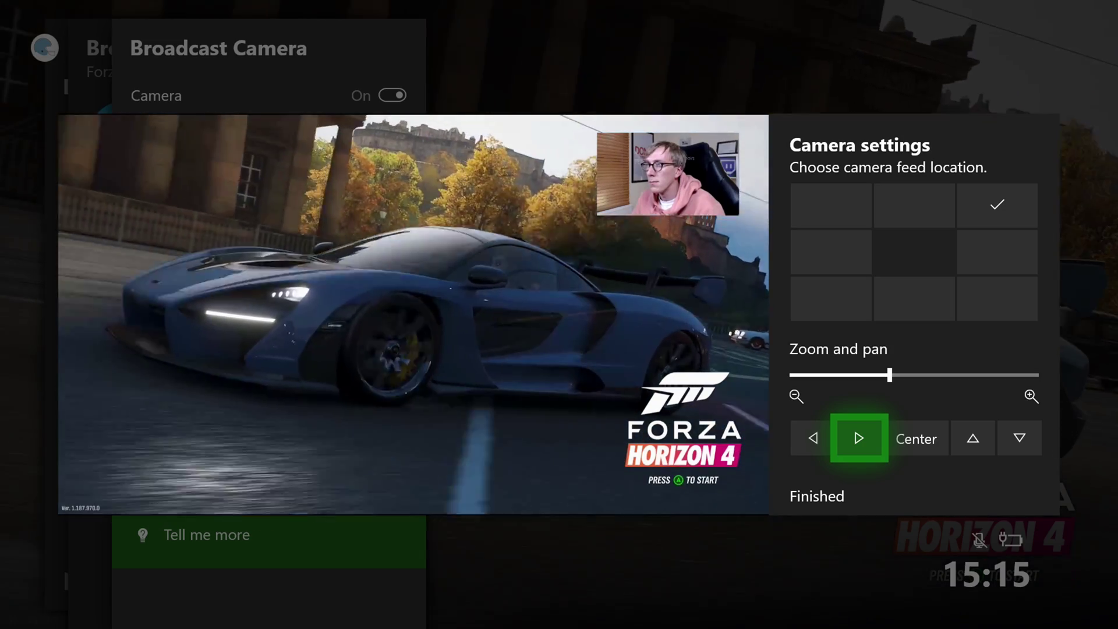
key(Down)
key(Return)
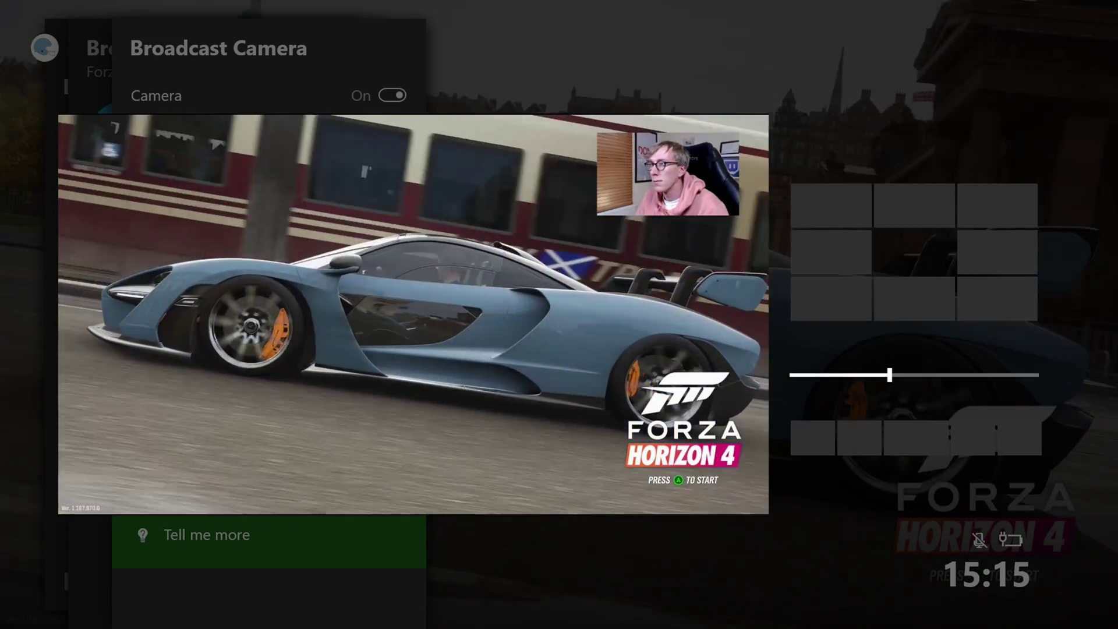
Back out to the Broadcast menu and start the Mixer broadcast.
key(Escape)
key(Up)
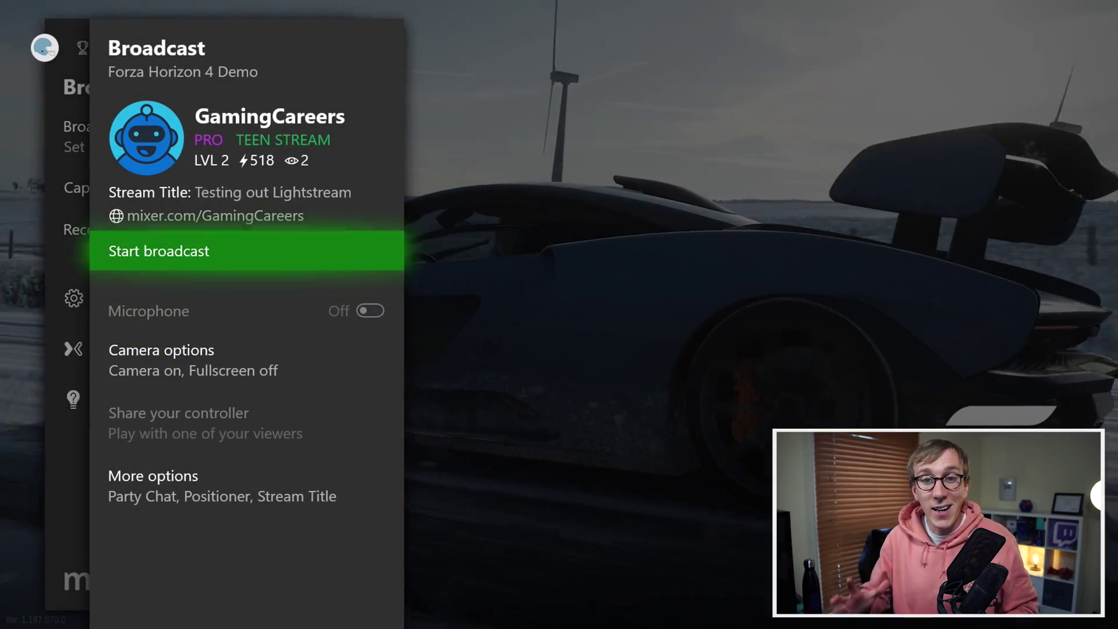
key(Return)
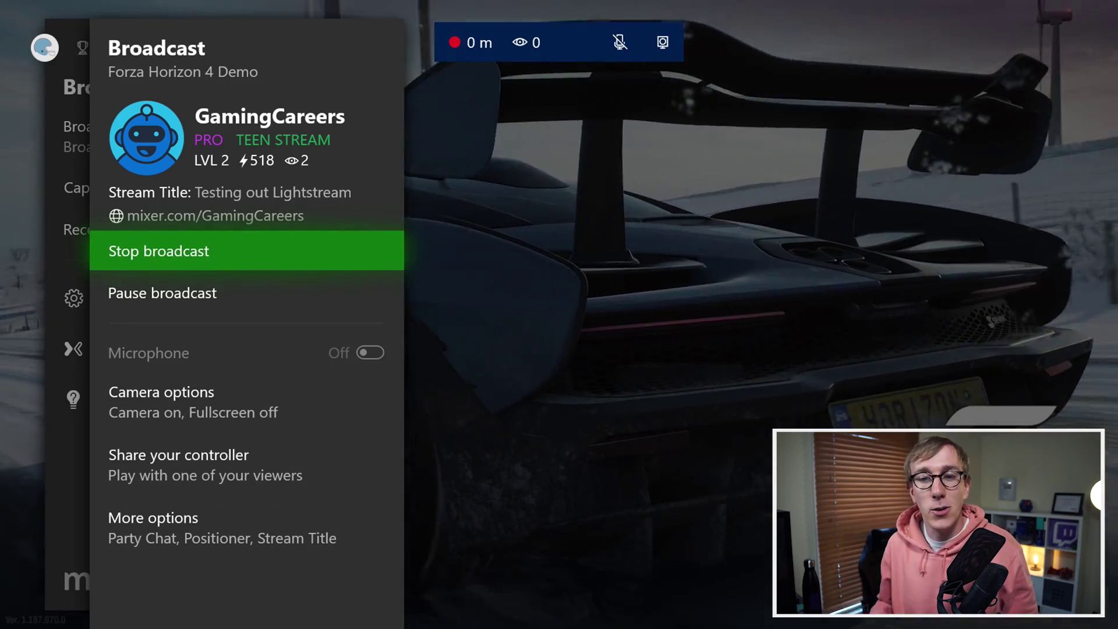
Close the Broadcast panel and guide, returning to Forza Horizon 4.
key(Escape)
key(Escape)
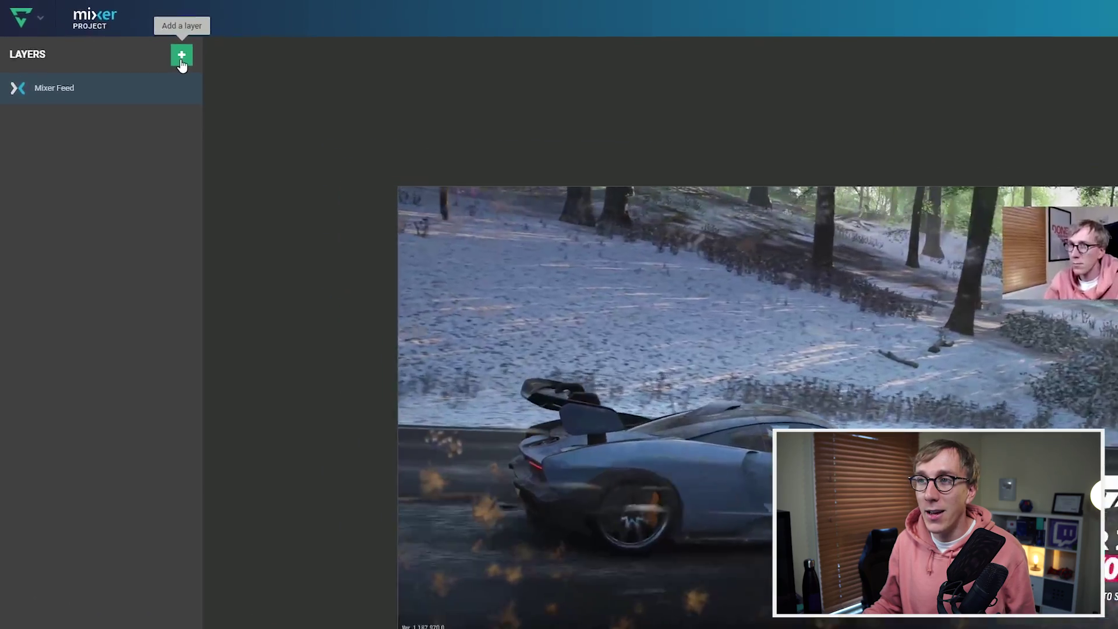
Add a new Image layer from the layer types list.
click(127, 45)
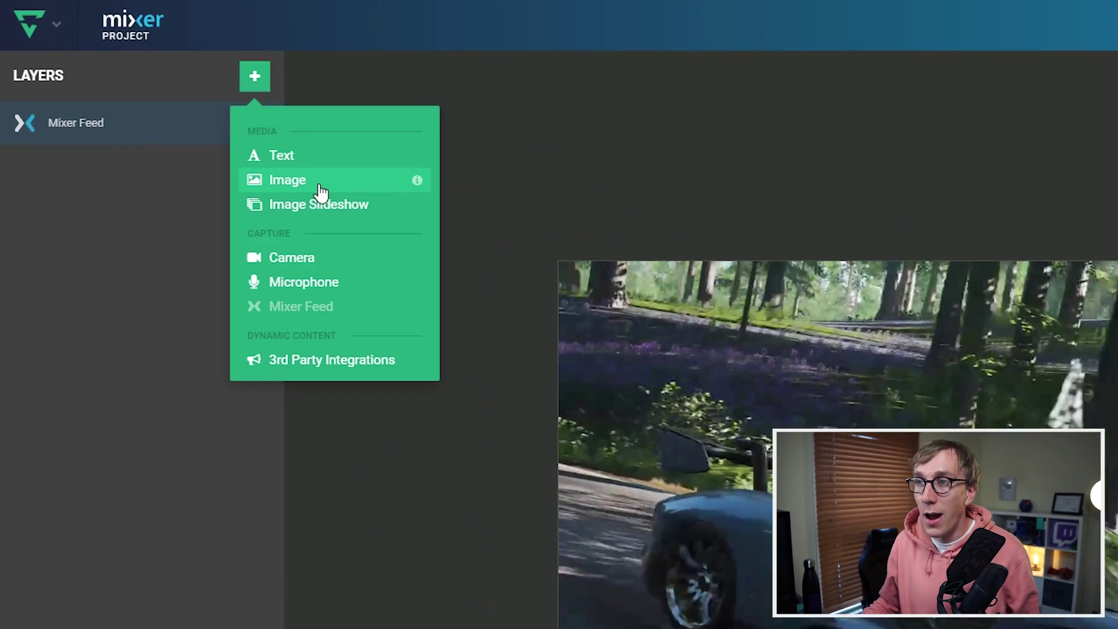
click(319, 184)
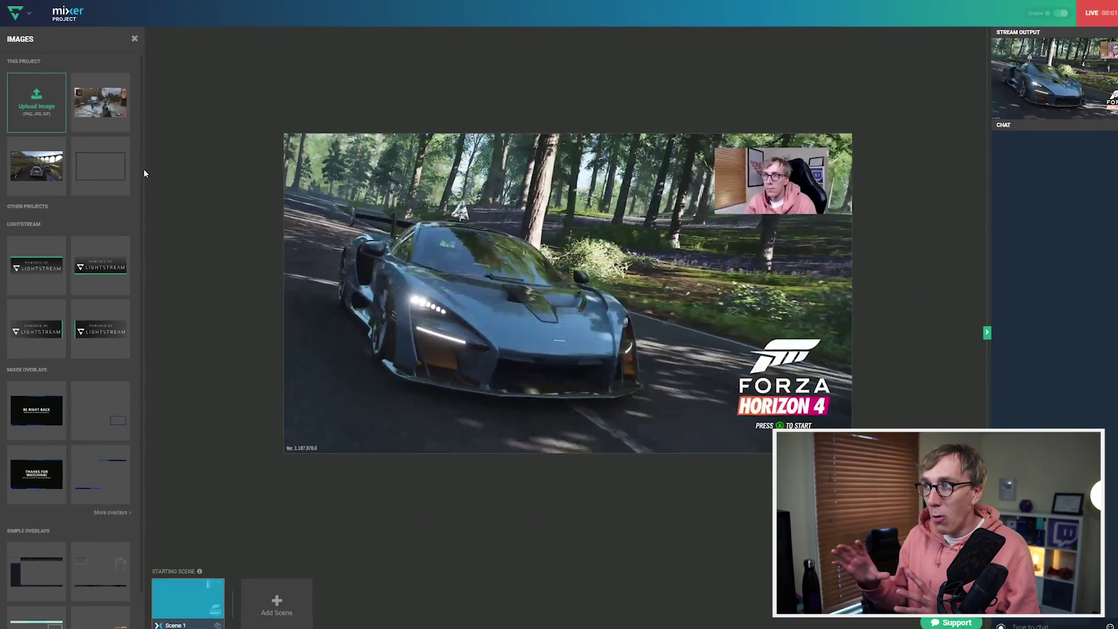
scroll(113, 197, down, 1)
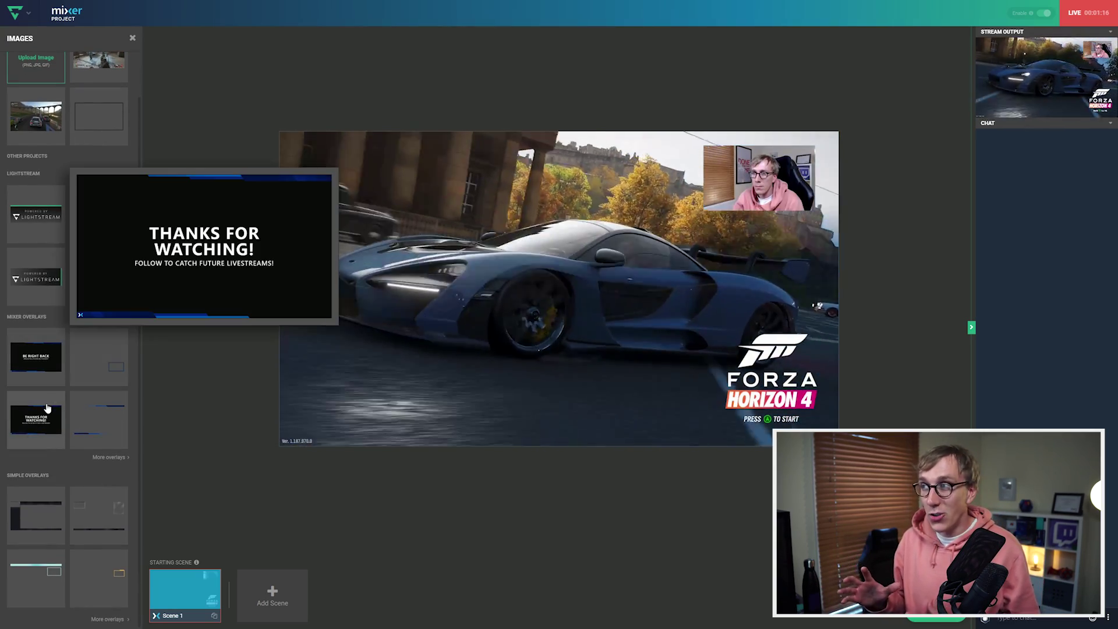
Browse More overlays into the Mixer Overlays folder, then switch to the My Computer upload tab.
mouse_move(96, 283)
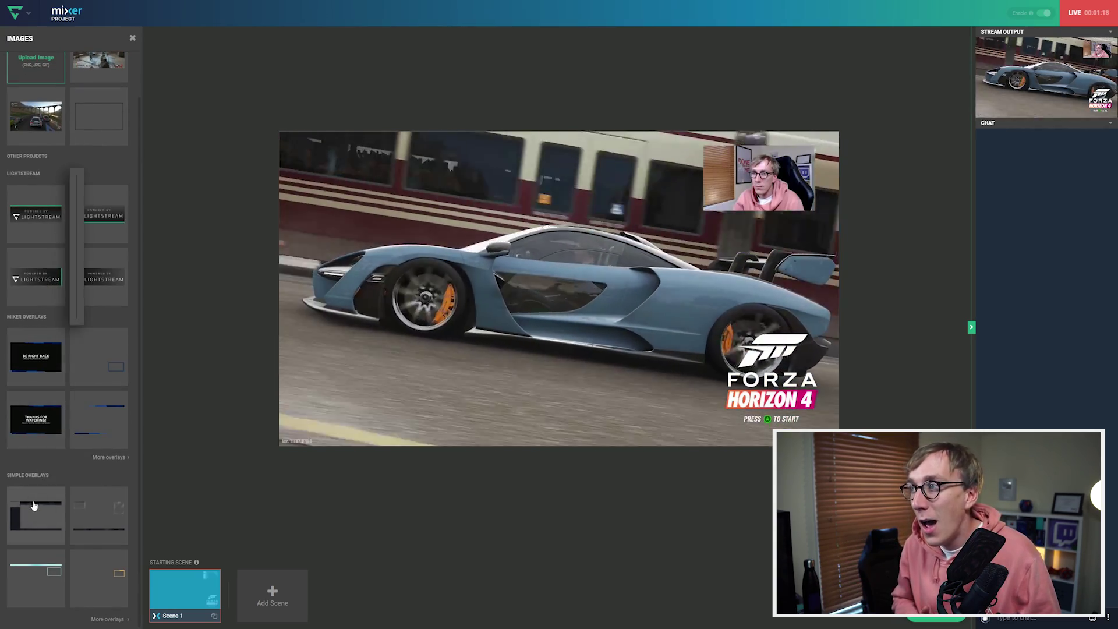
mouse_move(97, 513)
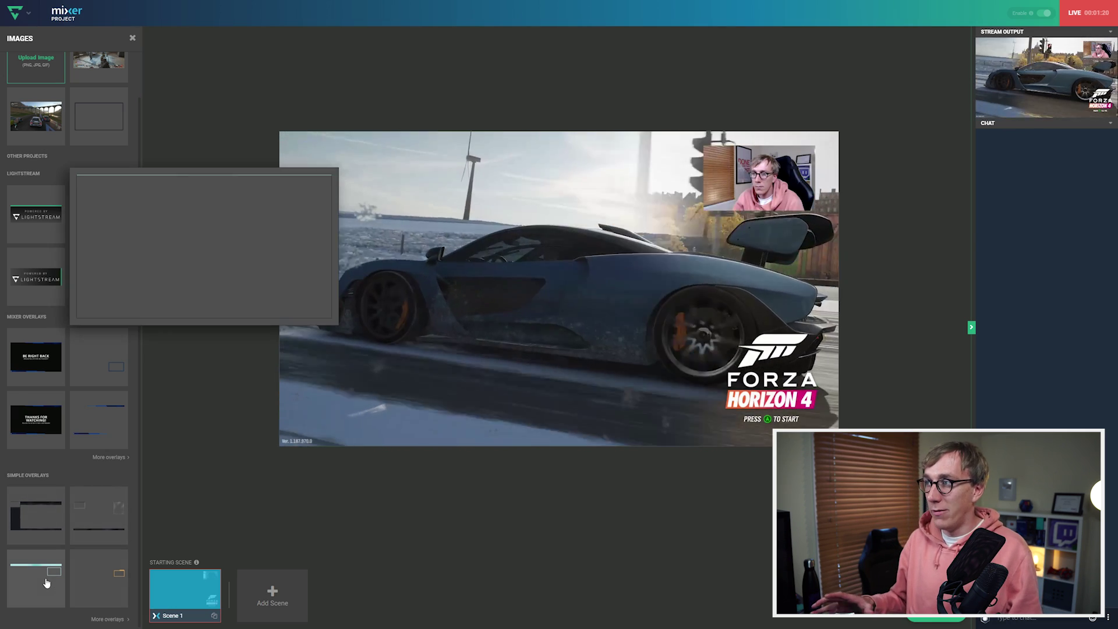
click(99, 455)
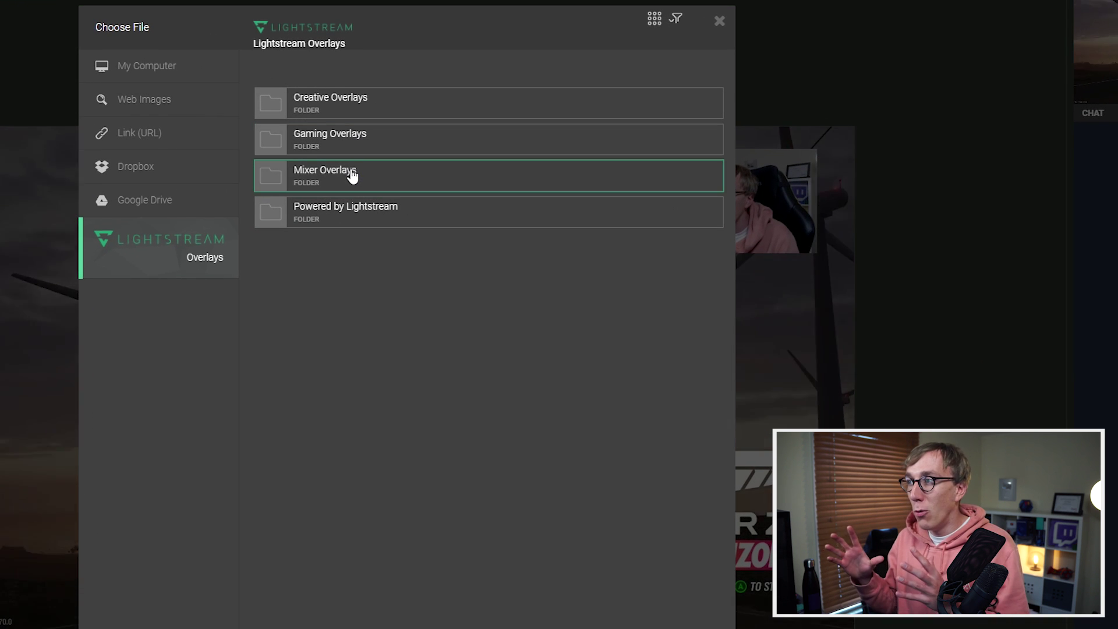
click(352, 175)
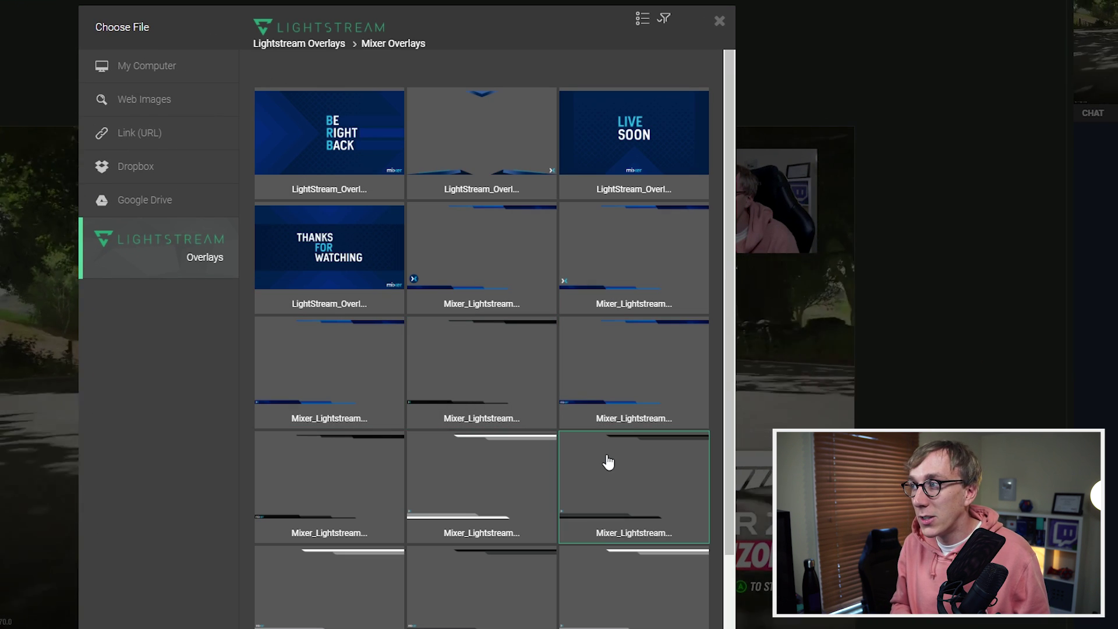
scroll(346, 494, down, 1)
scroll(346, 494, down, 2)
scroll(347, 494, up, 3)
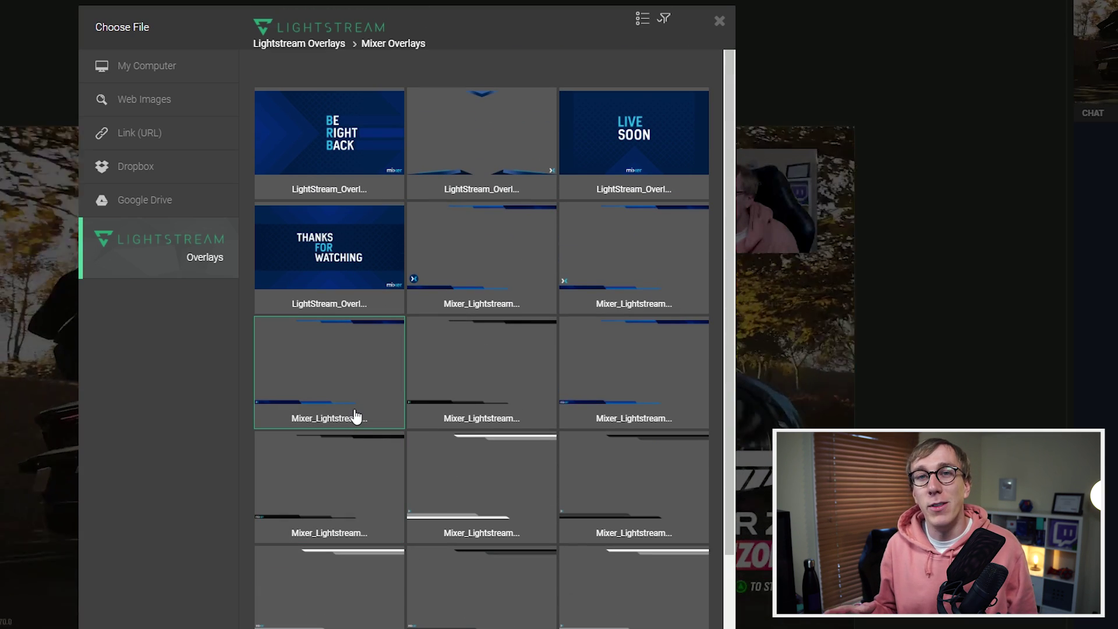
click(165, 69)
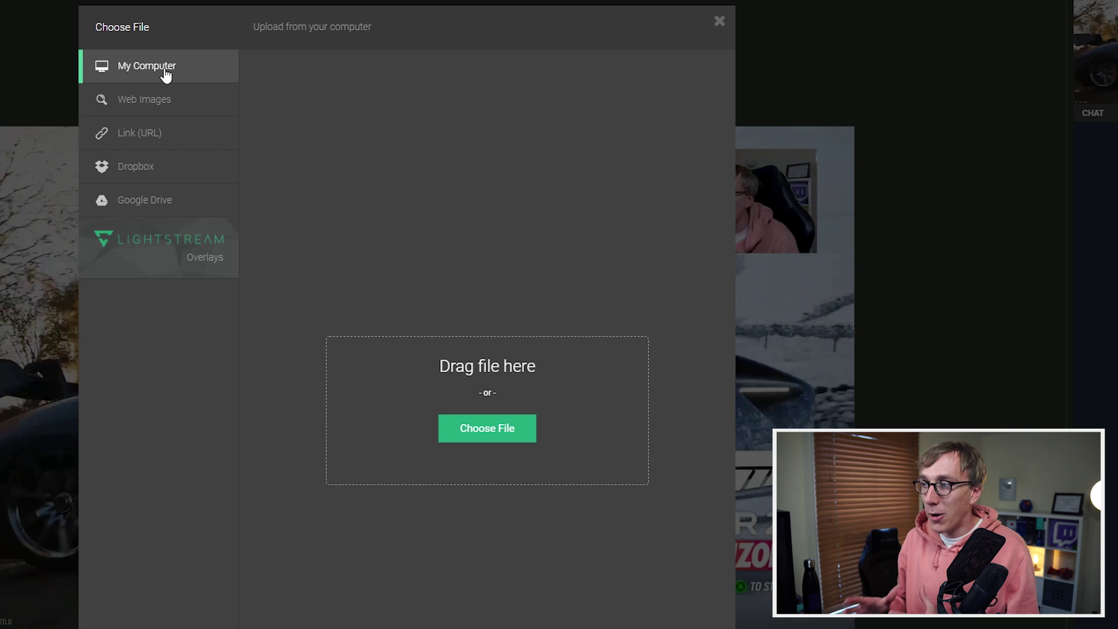
Upload Webcam16-9 from Graphics > Arcade Pop > Arcade_Pop_Overlay > Arcade Pop - Purple Theme > Webcam.
click(479, 437)
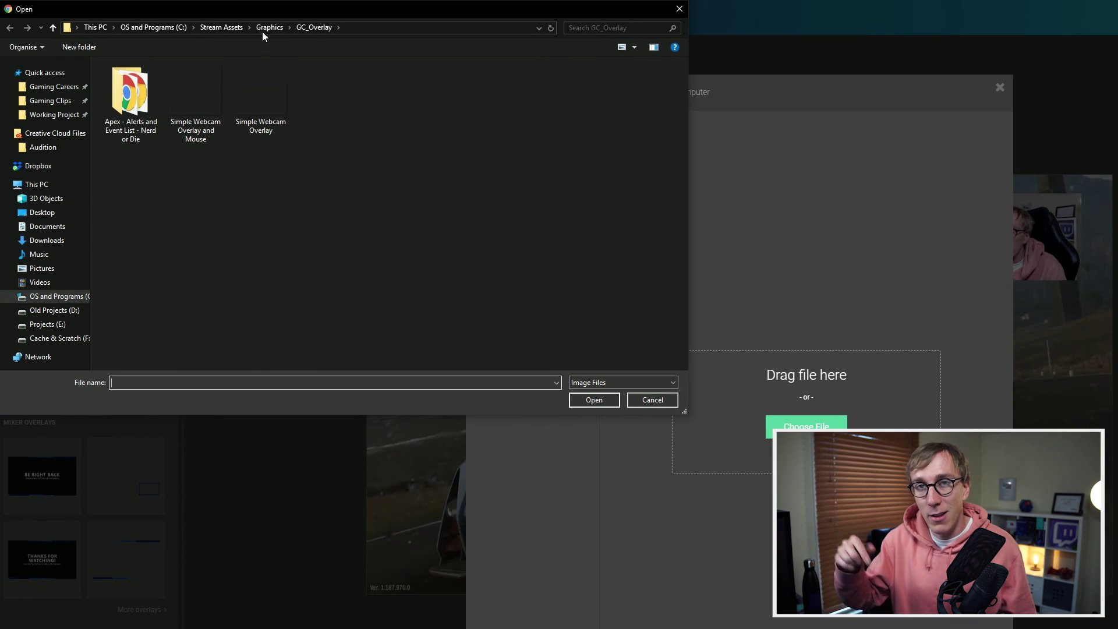
click(265, 27)
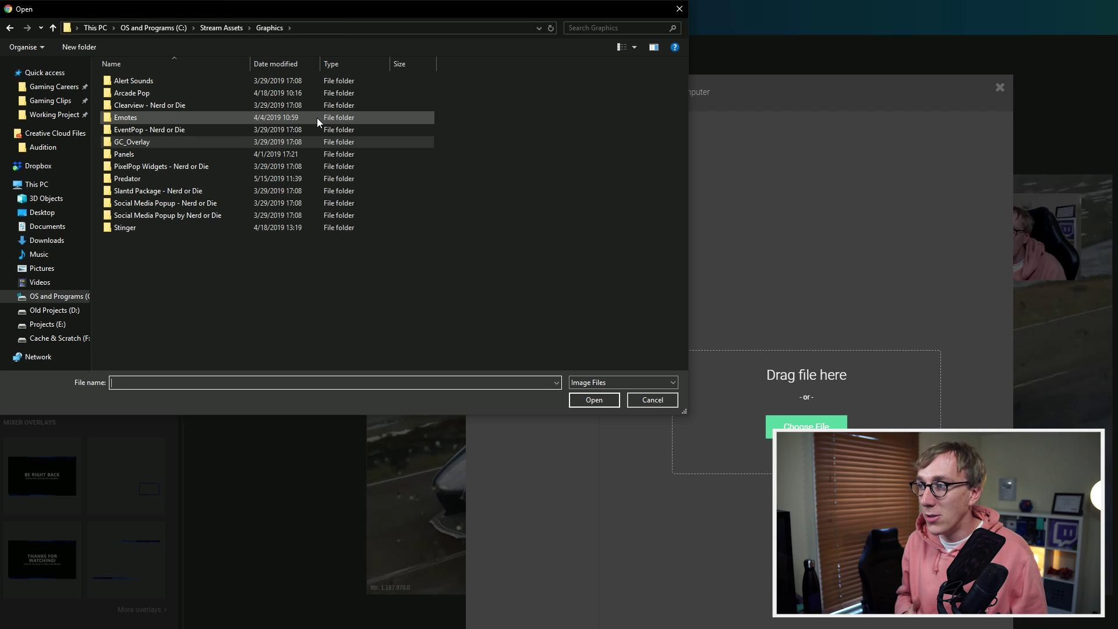
double_click(148, 94)
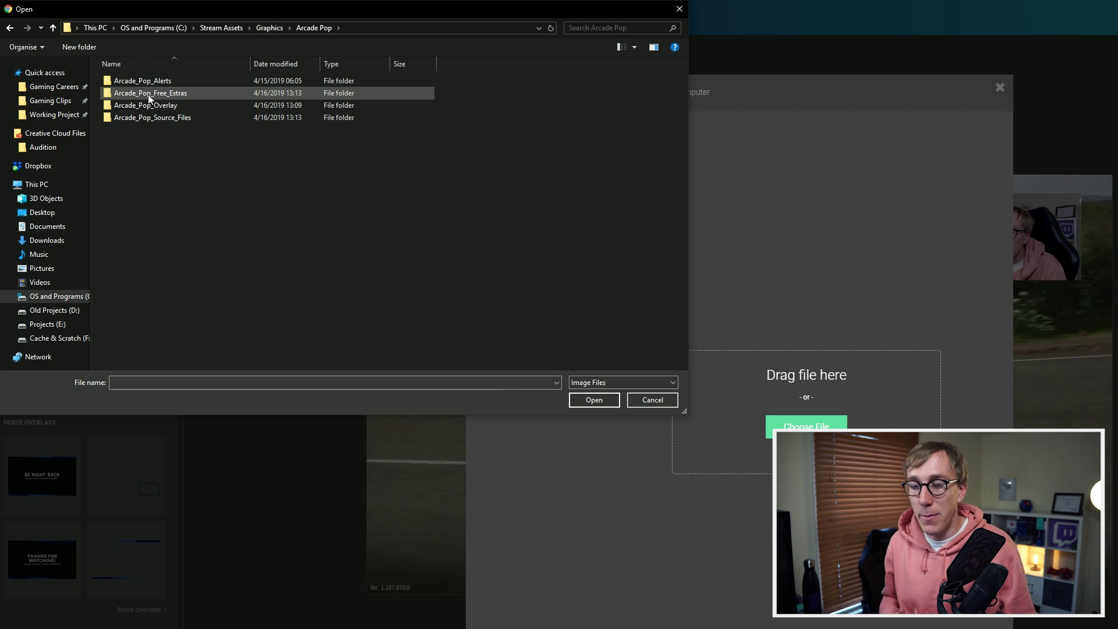
double_click(149, 104)
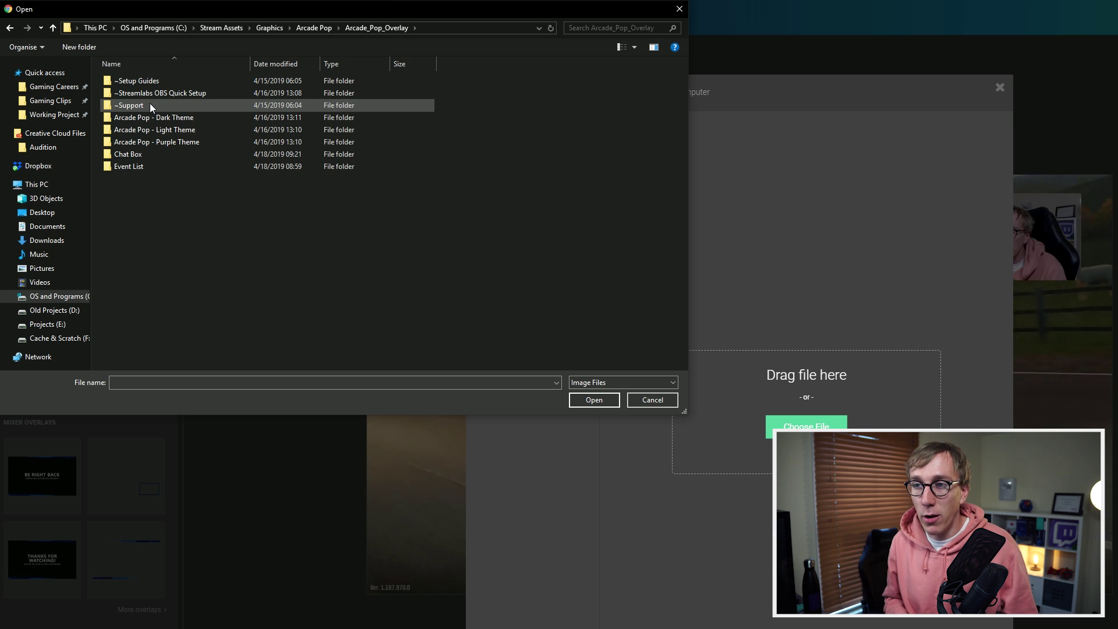
double_click(151, 143)
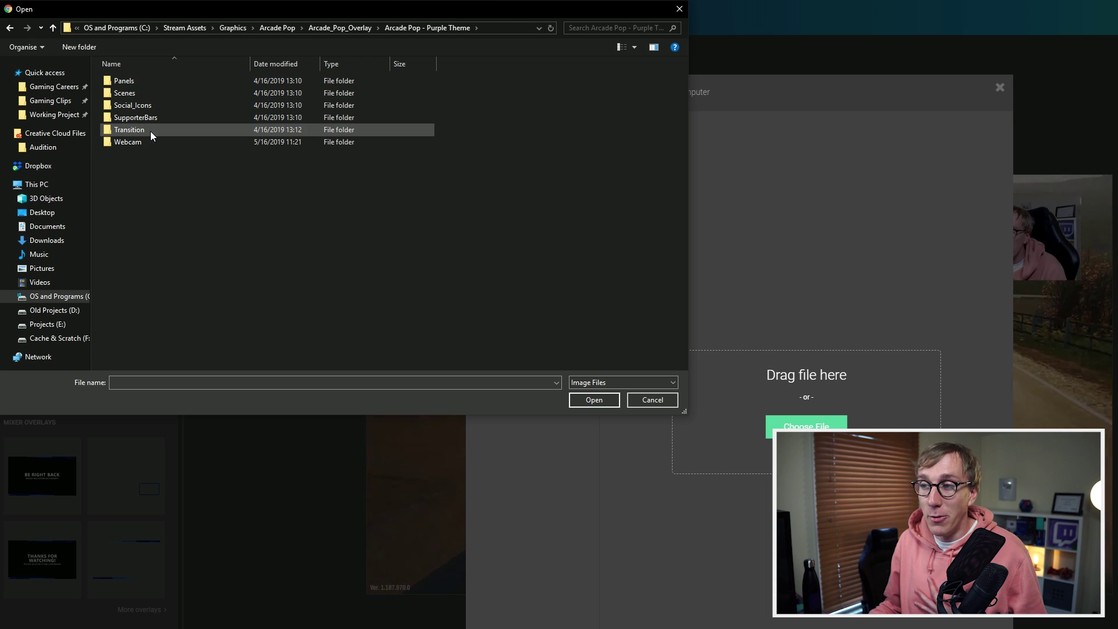
double_click(149, 140)
click(142, 96)
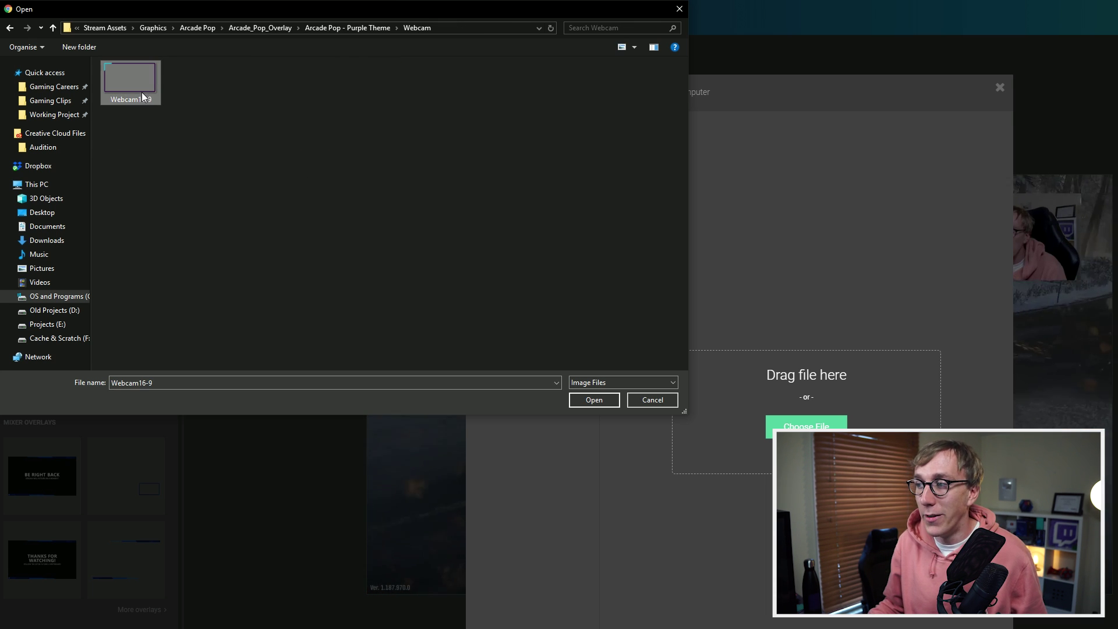
click(594, 399)
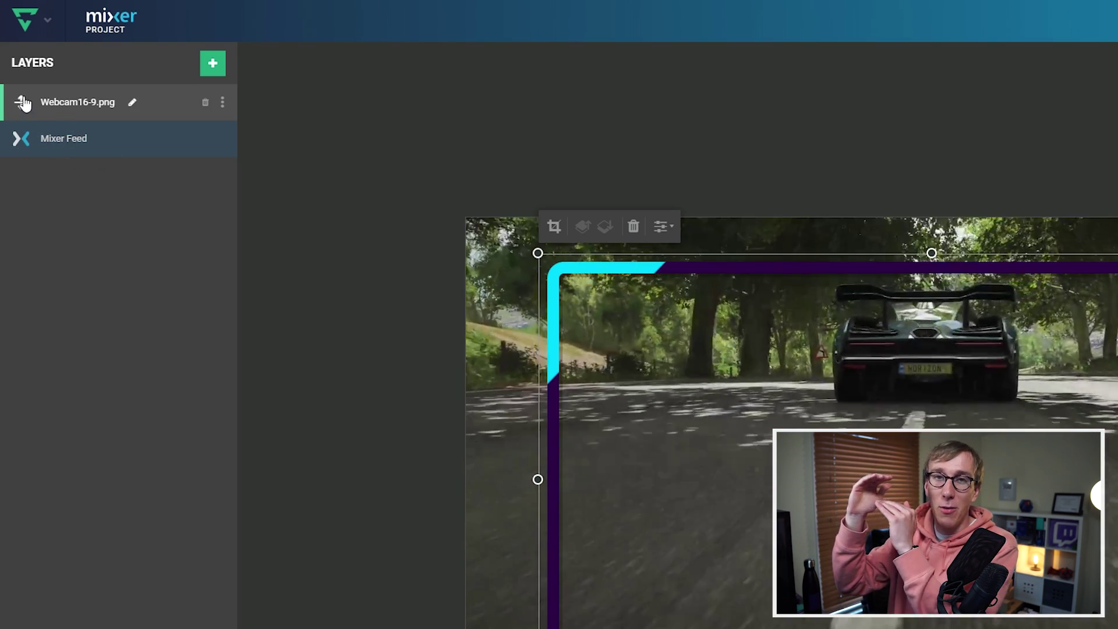
Try twice to drag the Webcam16-9.png layer below Mixer Feed; it stays on top.
drag(20, 103, 28, 155)
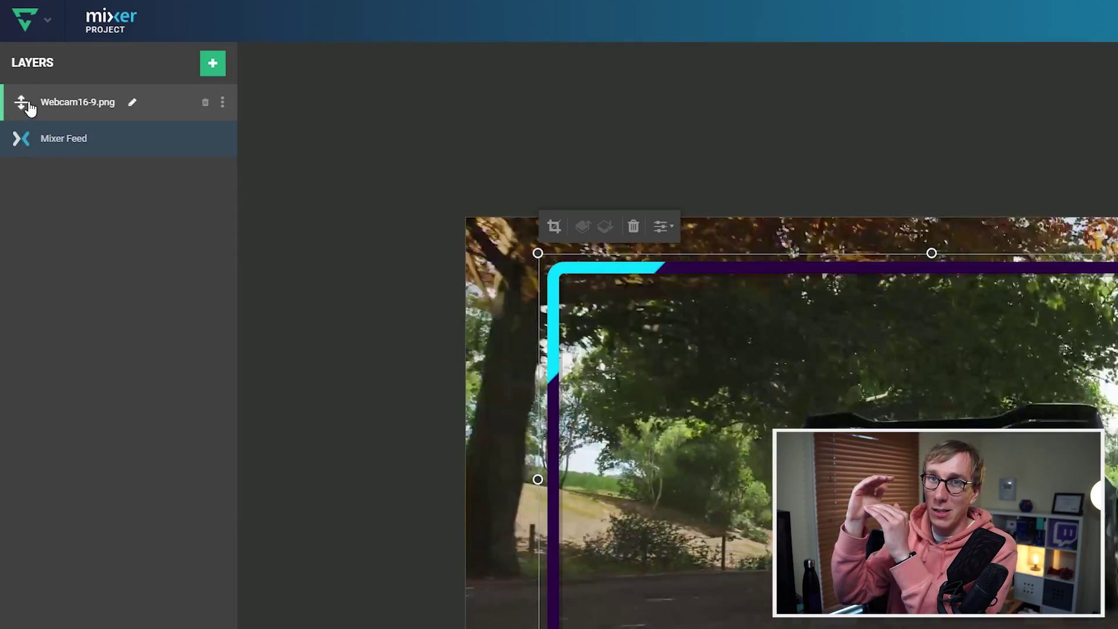
mouse_move(25, 101)
mouse_down()
mouse_move(27, 149)
mouse_move(35, 96)
mouse_up()
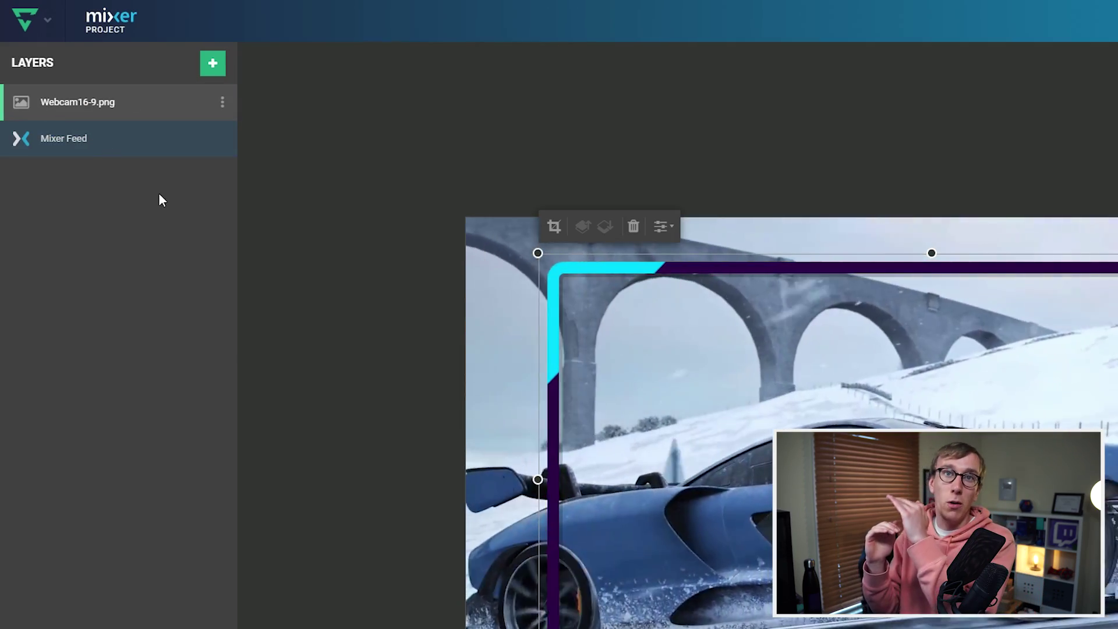
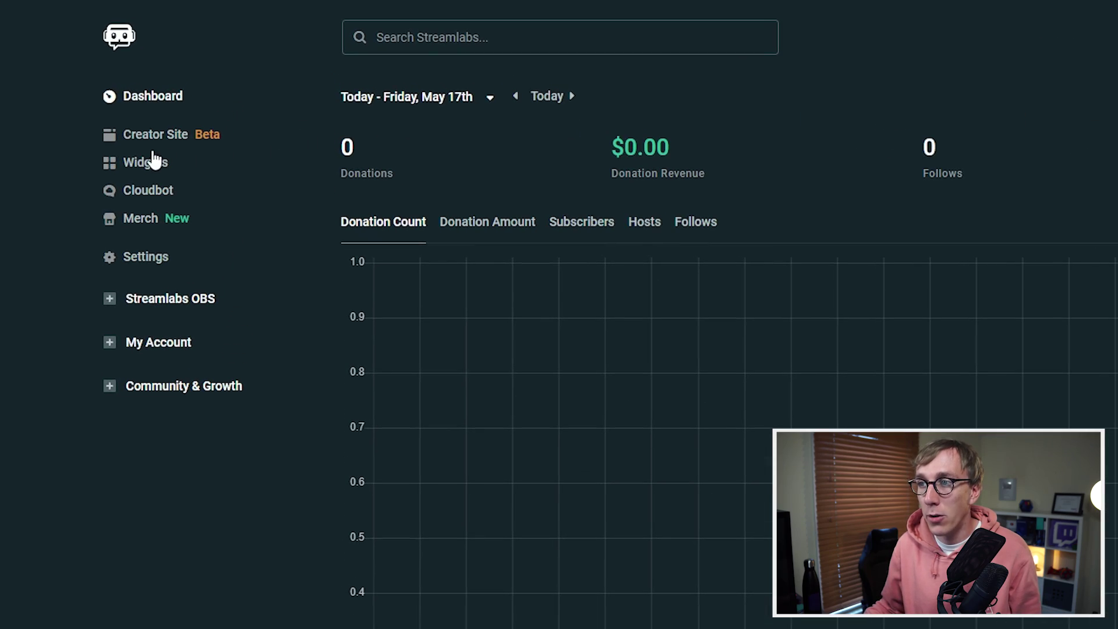
Open the Streamlabs Alert Box widget, review its settings, and switch to its General settings.
click(177, 132)
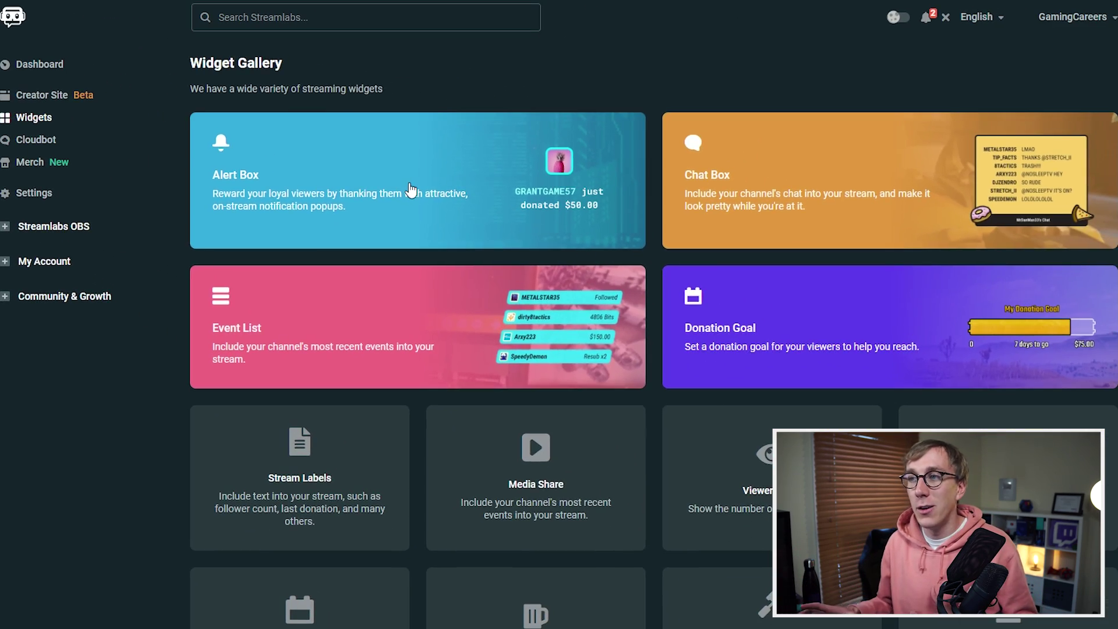
click(436, 198)
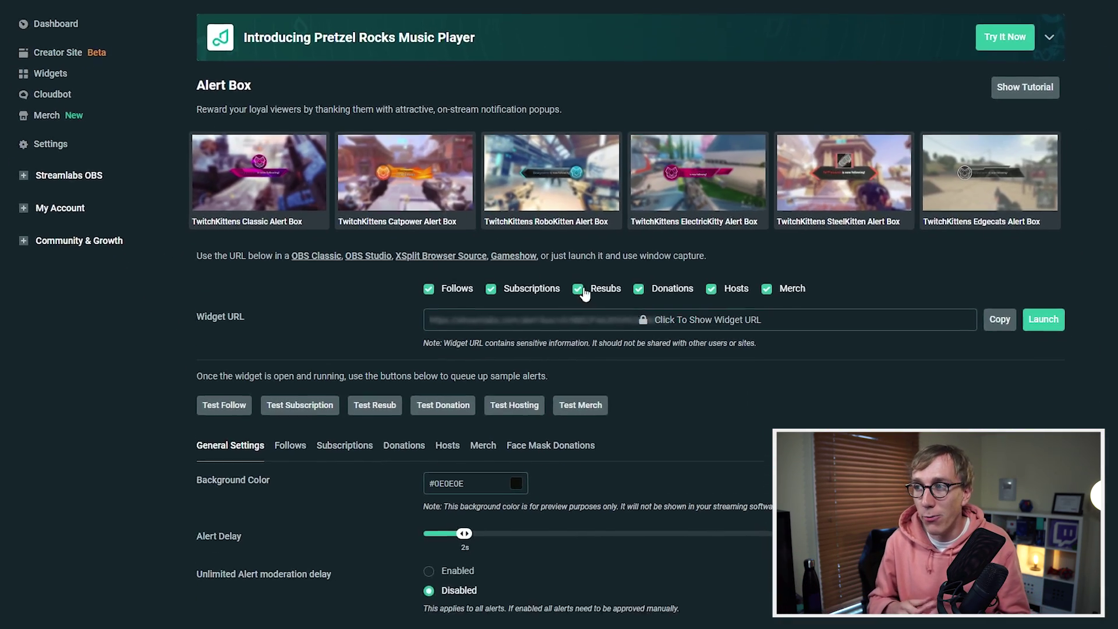
scroll(956, 349, down, 3)
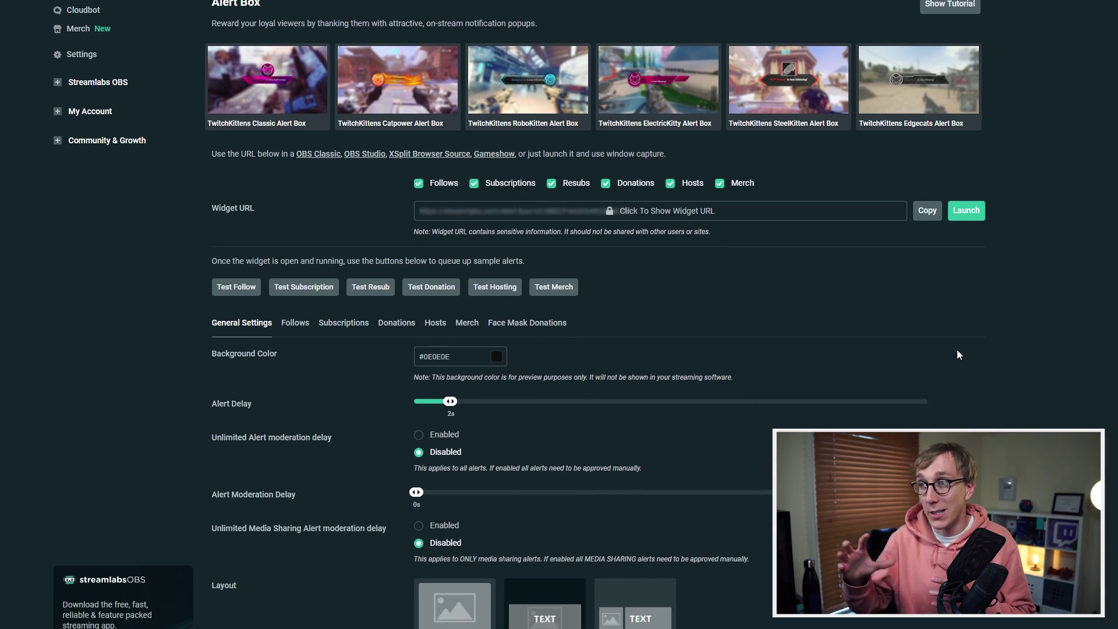
scroll(676, 315, down, 10)
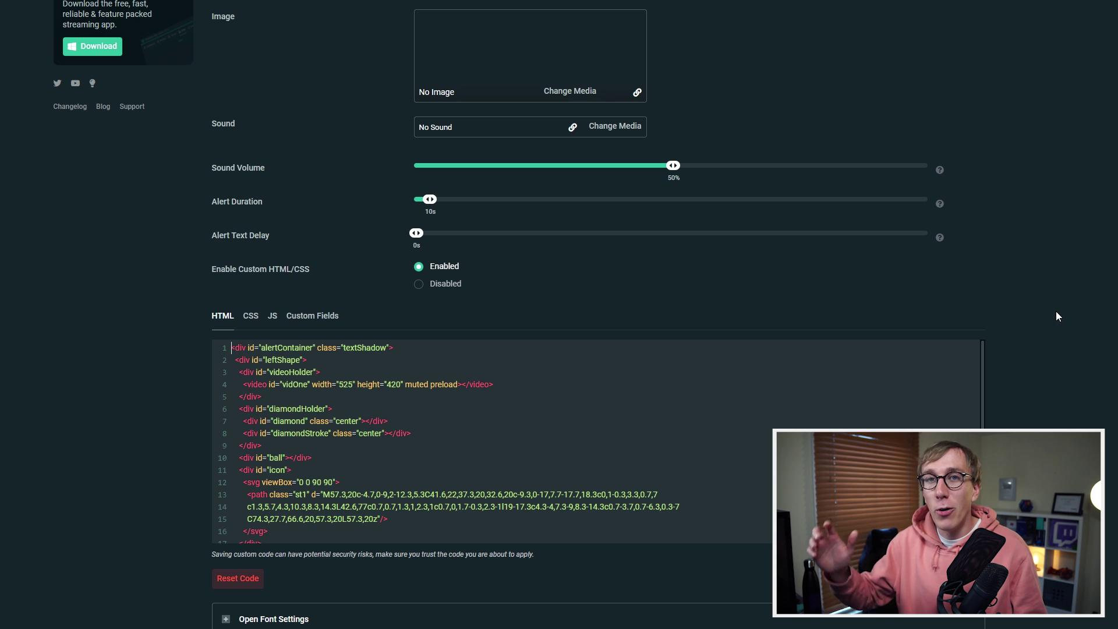
scroll(1054, 314, up, 10)
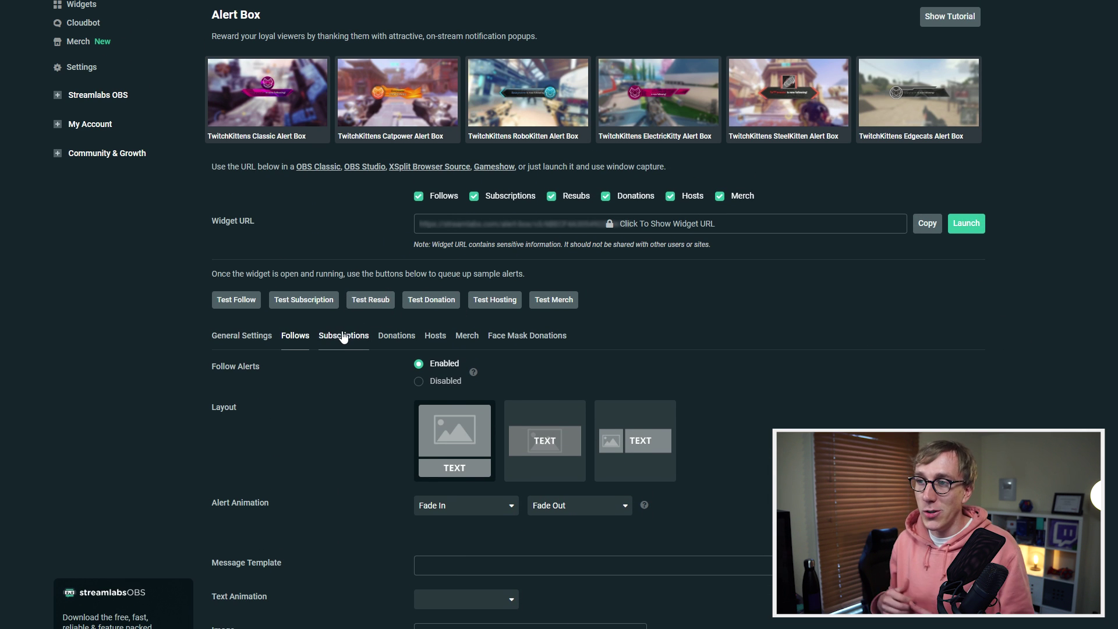
click(260, 341)
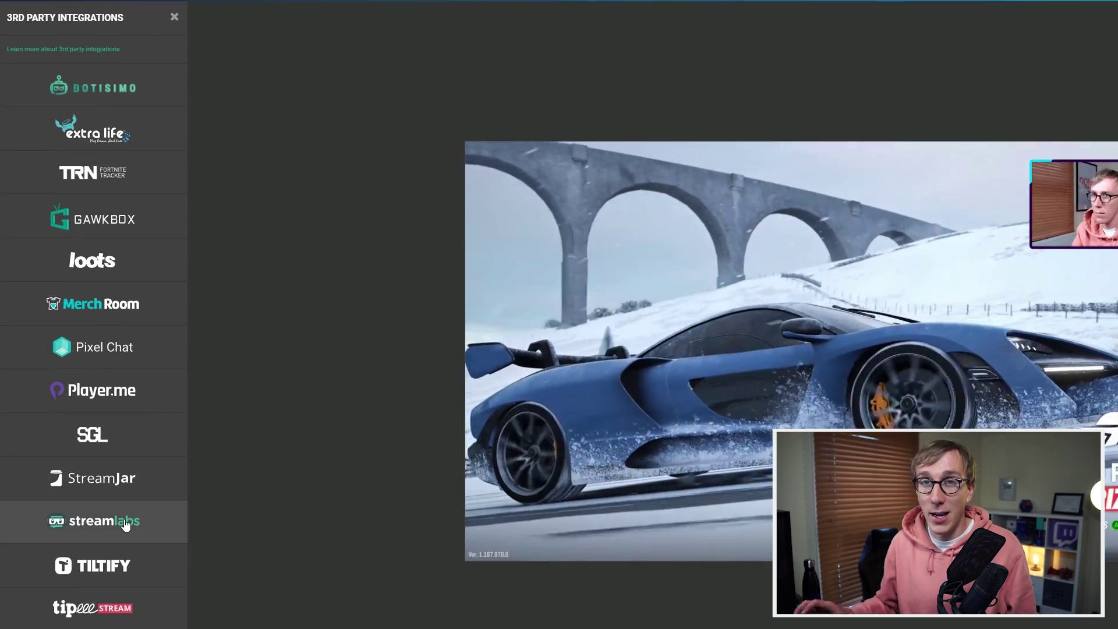
Add a Streamlabs alert layer to the gameplay scene using the copied Alert Box URL.
click(95, 417)
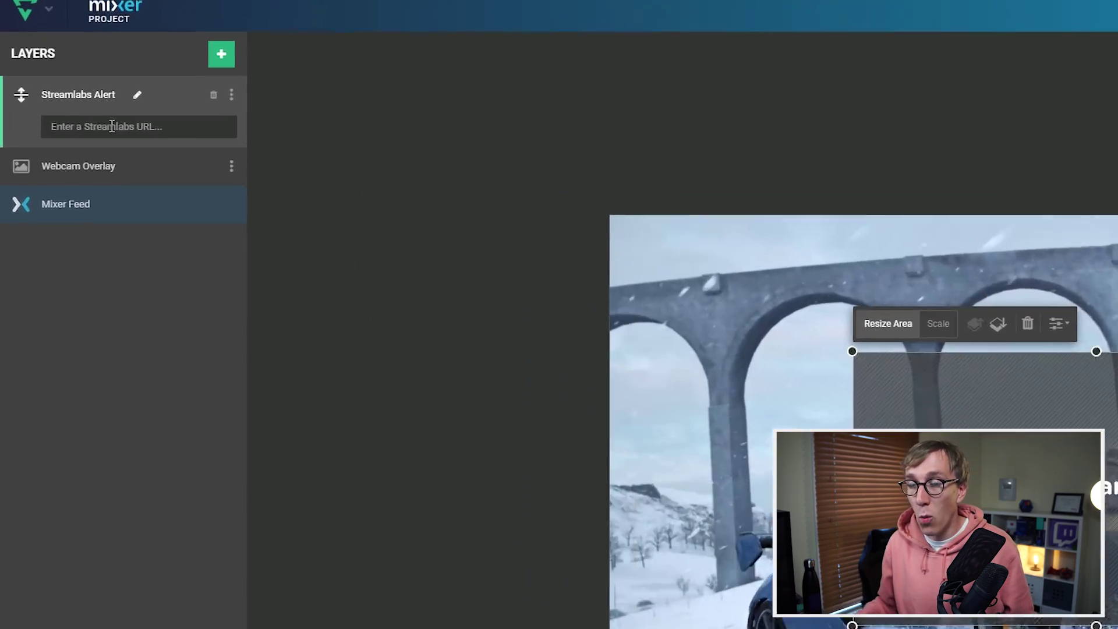
click(84, 72)
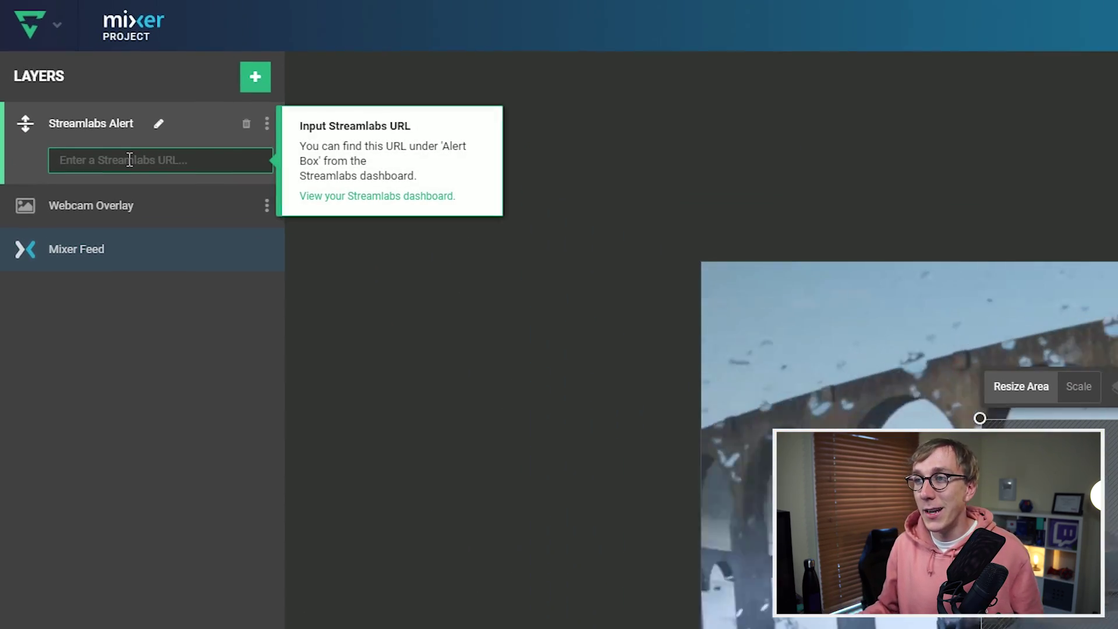
key(Return)
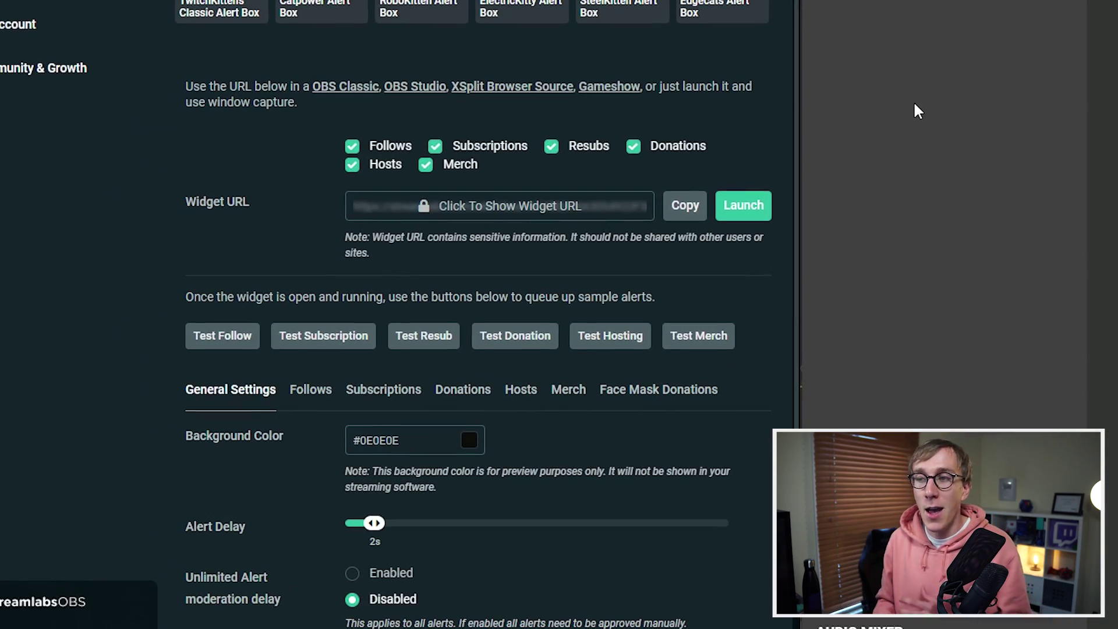
Send a test follow alert and move the alert area up to the preview's top.
click(235, 343)
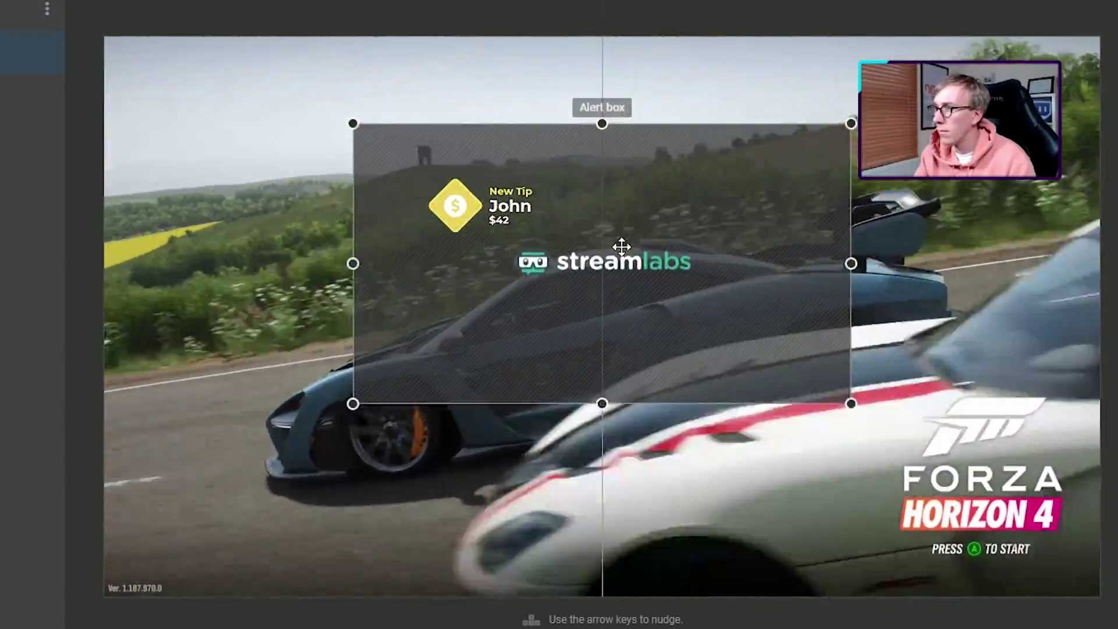
drag(622, 247, 617, 162)
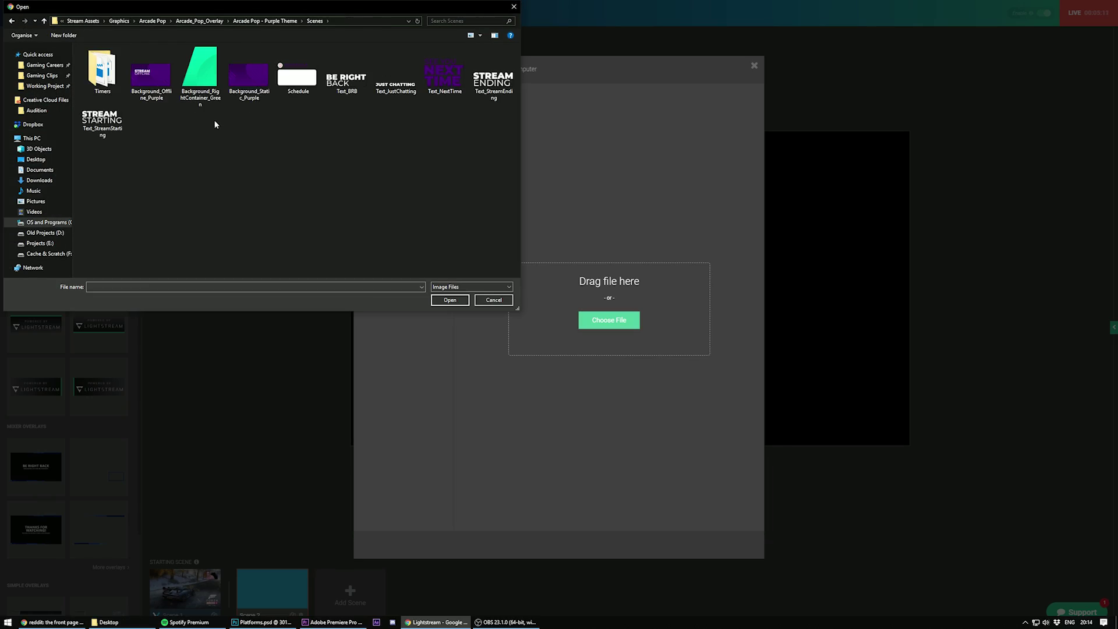
Add the purple background and the green right-side background images as layers in Scene 2.
click(248, 74)
click(449, 299)
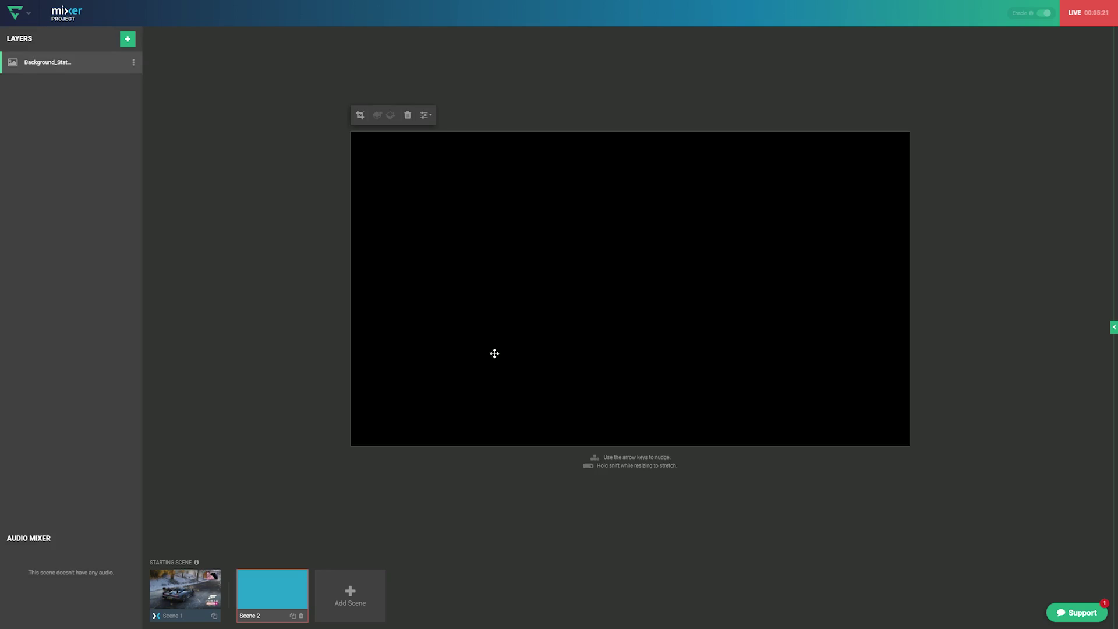
click(127, 39)
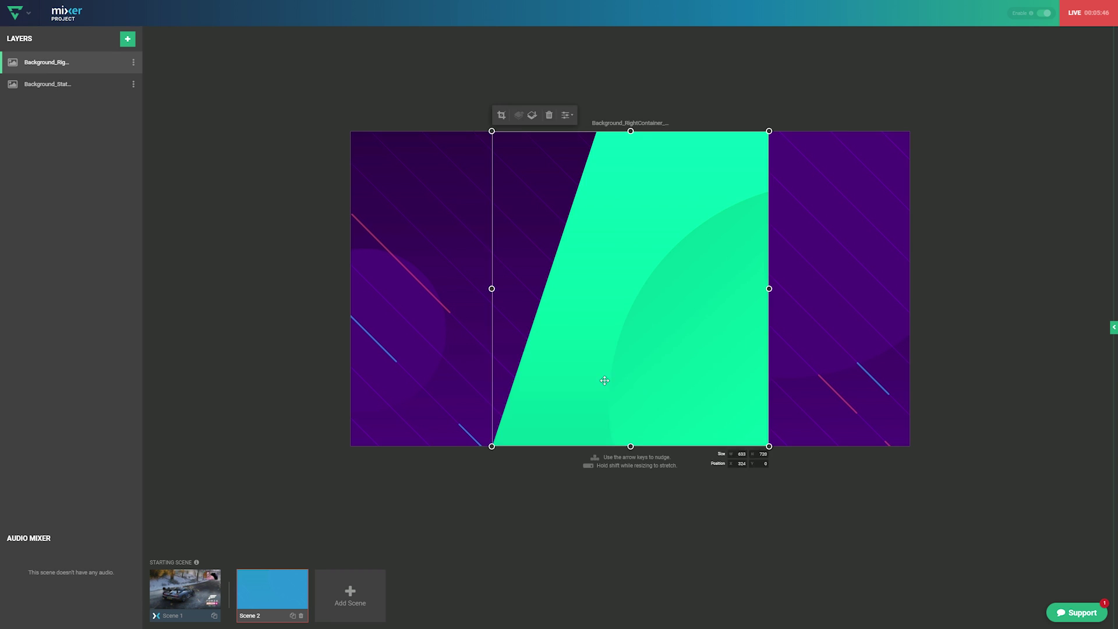
click(128, 39)
Add the JUST CHATTING text image, the Mixer Feed and a Streamlabs chat box layer.
click(162, 98)
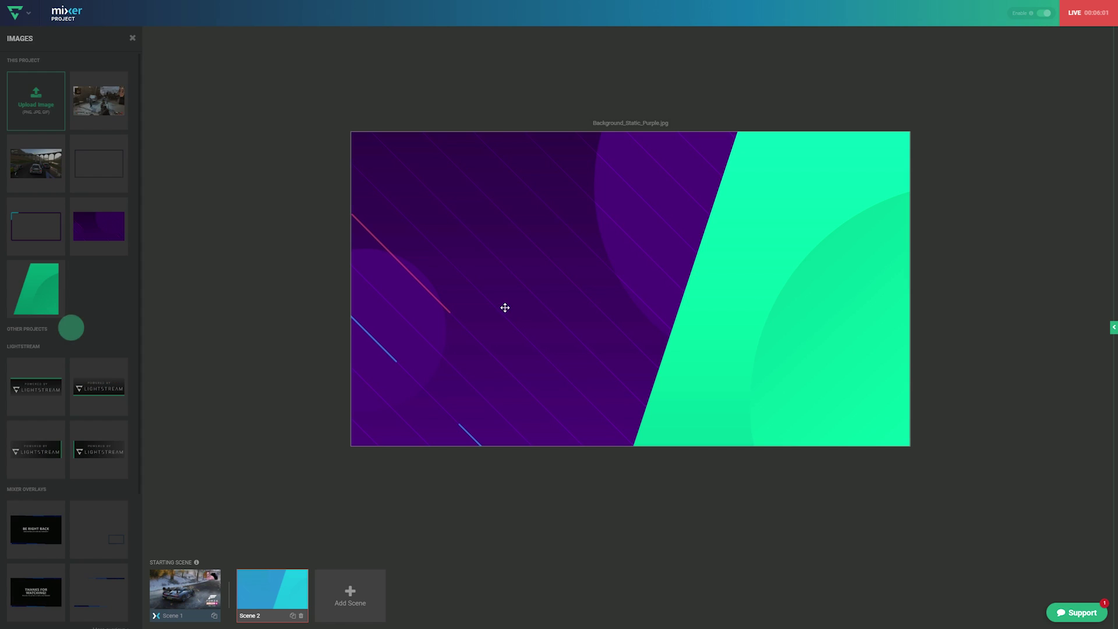
click(128, 43)
click(150, 154)
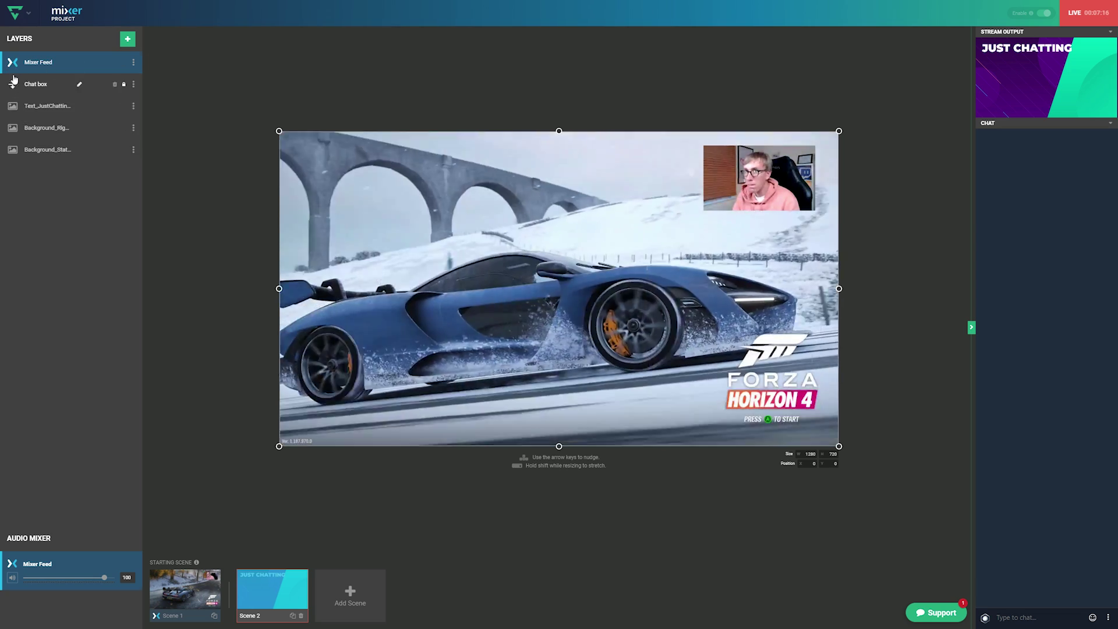
click(123, 62)
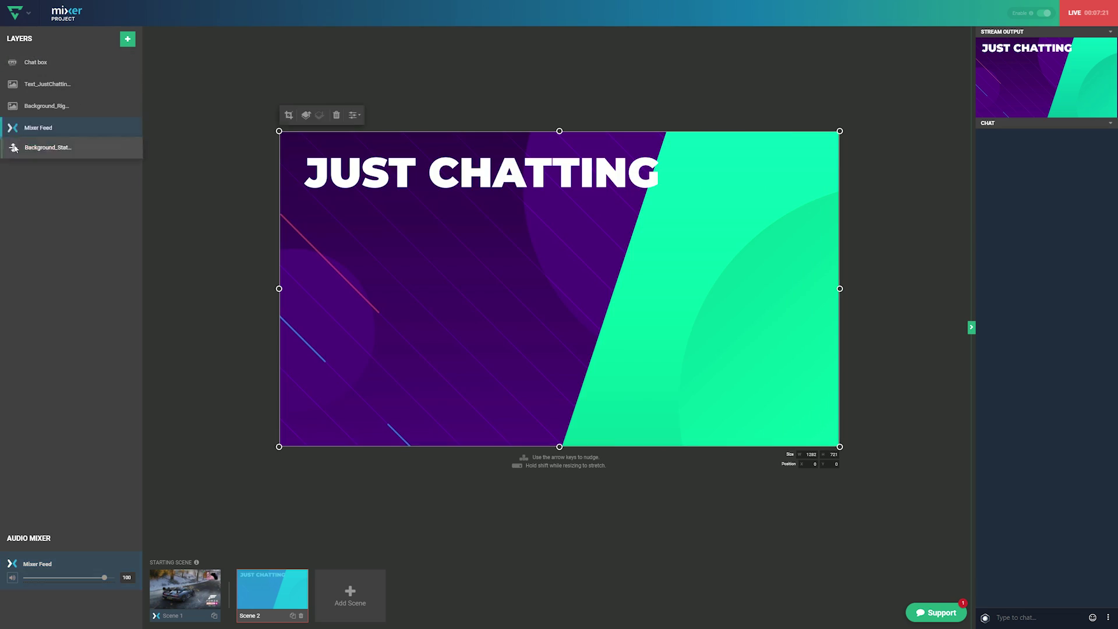